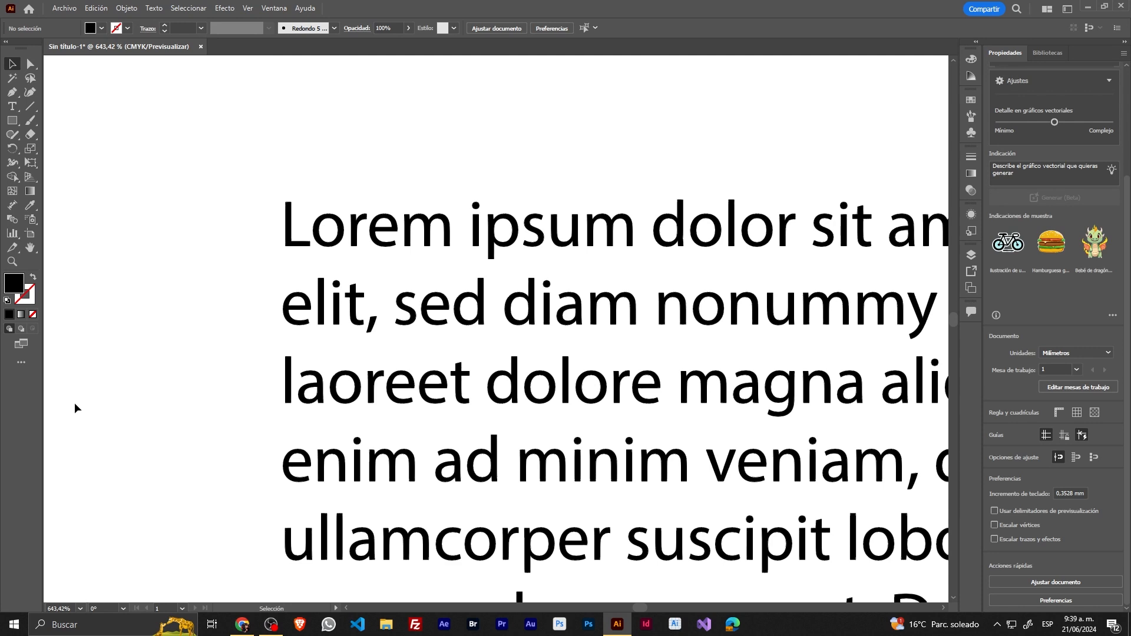
Select the Lorem ipsum area text block
left_click(385, 246)
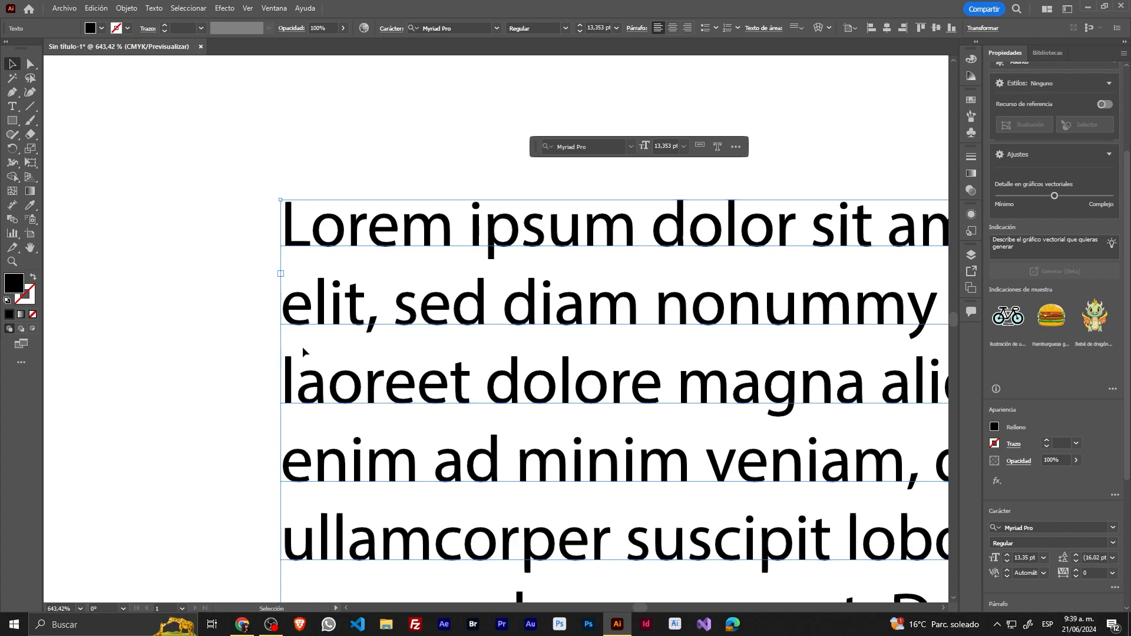
left_click(229, 172)
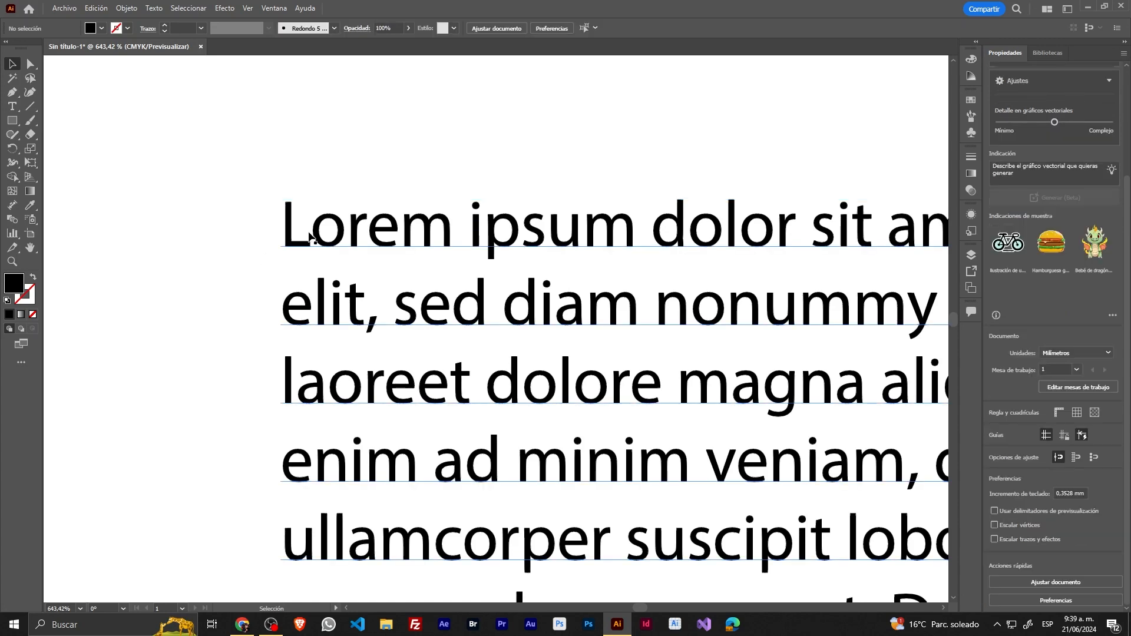
left_click(332, 247)
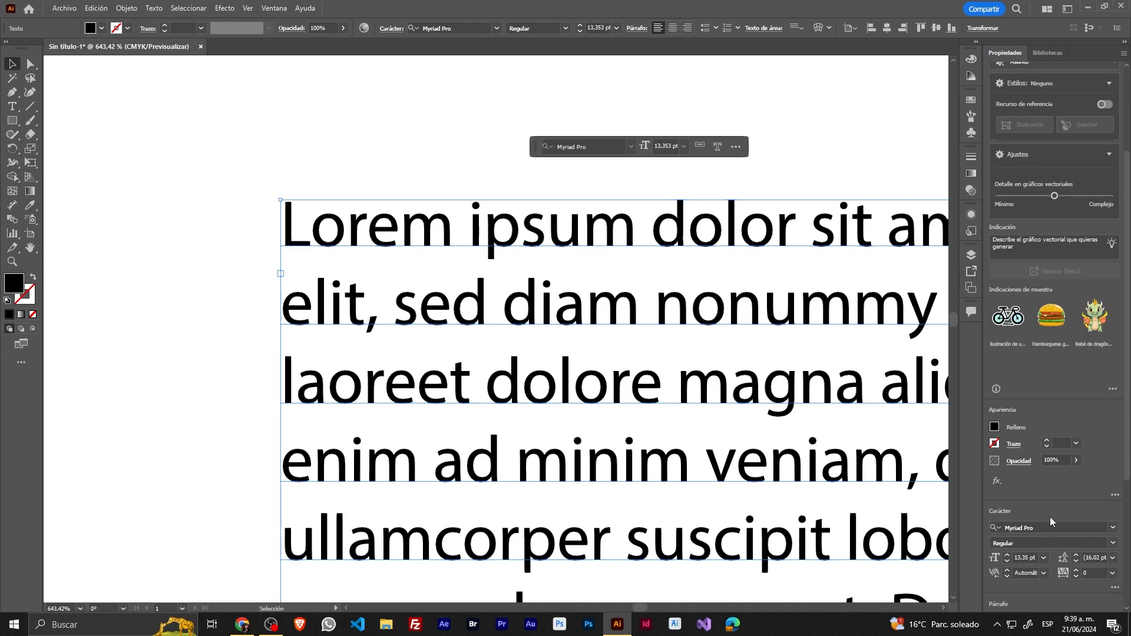
scroll(1041, 543, "down", 4)
scroll(1041, 542, "up", 7)
left_click(759, 185)
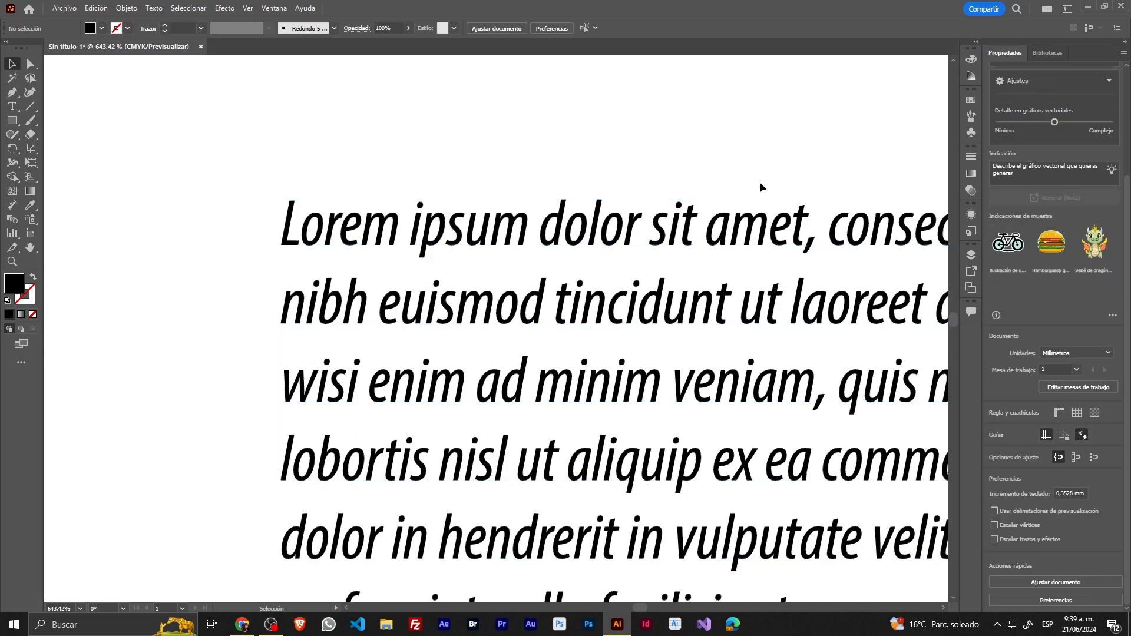
key("ctrl+z")
Show the Carácter panel and place it over the start of the first text line
mouse_move(534, 145)
left_mouse_down()
mouse_move(545, 125)
mouse_move(533, 140)
left_mouse_up()
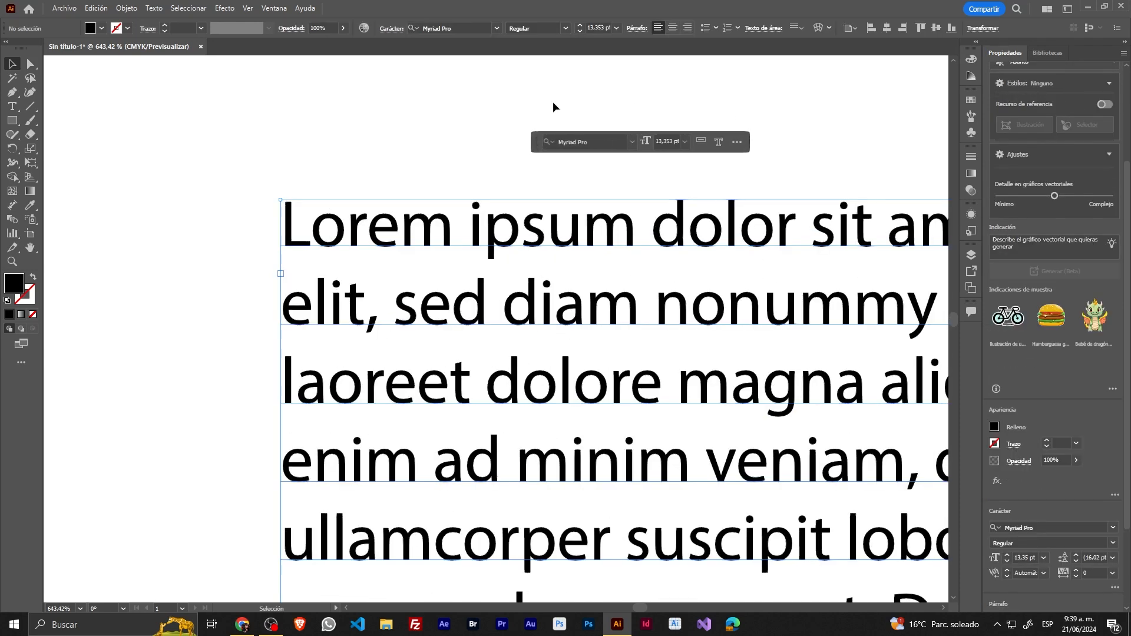
left_click(469, 143)
left_click(494, 238)
left_click(390, 28)
left_click(274, 8)
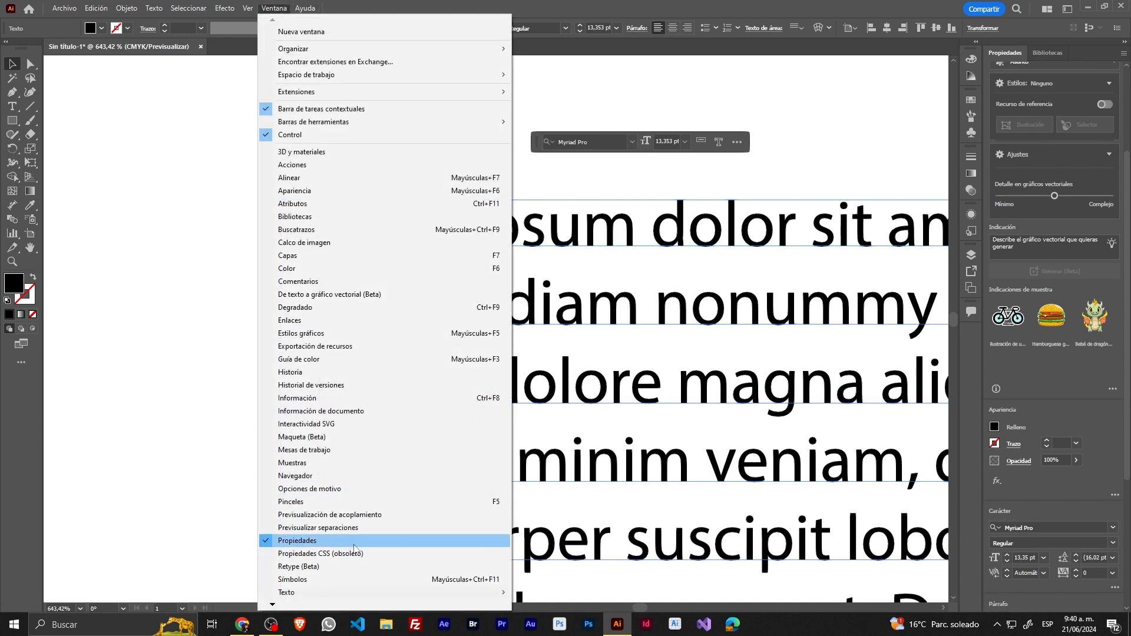
mouse_move(349, 592)
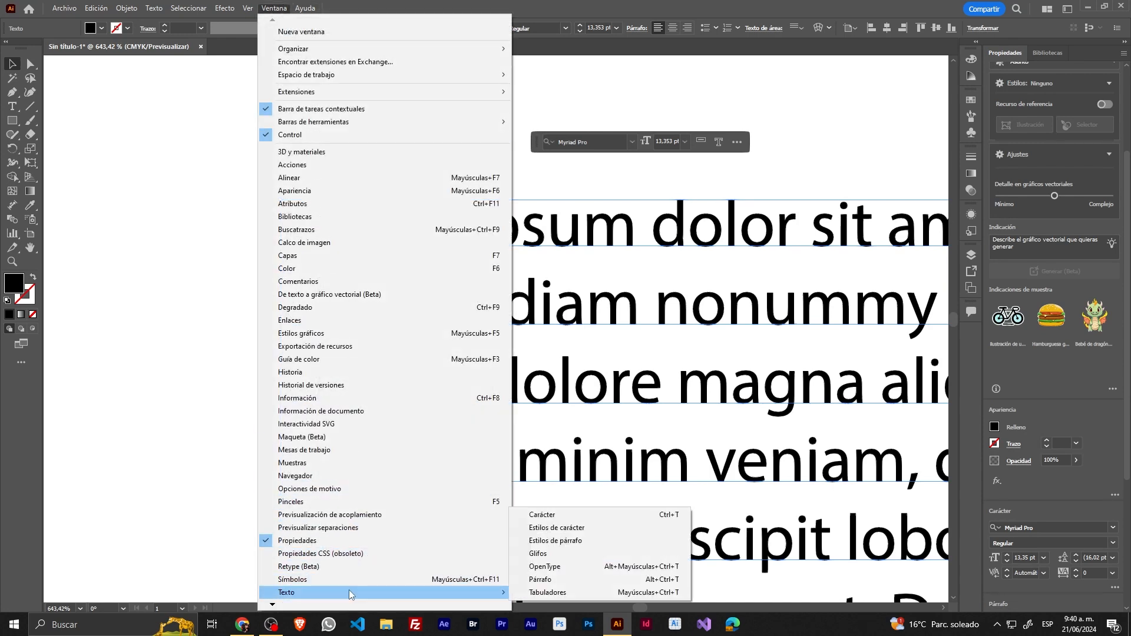
left_click(575, 517)
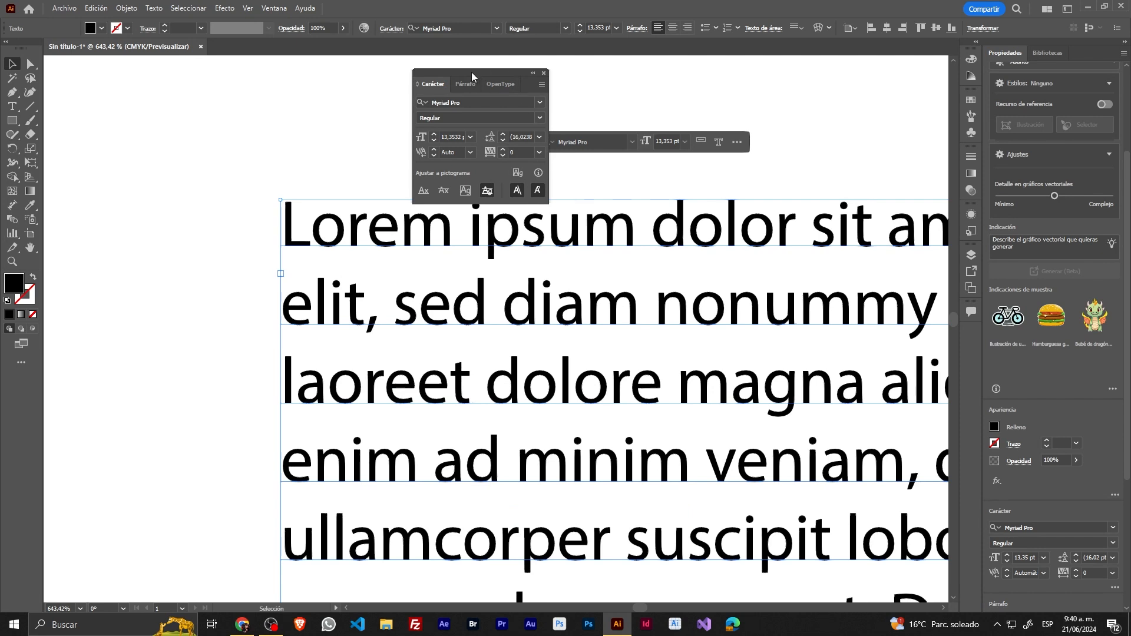
left_click_drag(471, 72, 412, 122)
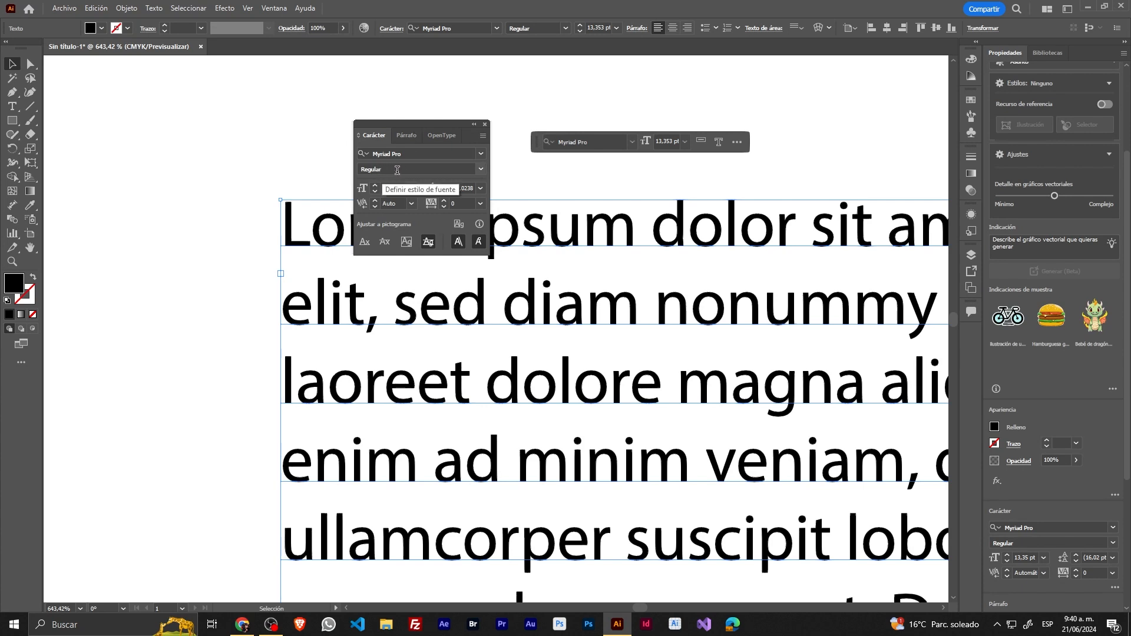
Review the Párrafo and OpenType settings, return to Carácter, and look over the available text panels
left_click(408, 138)
left_click(440, 136)
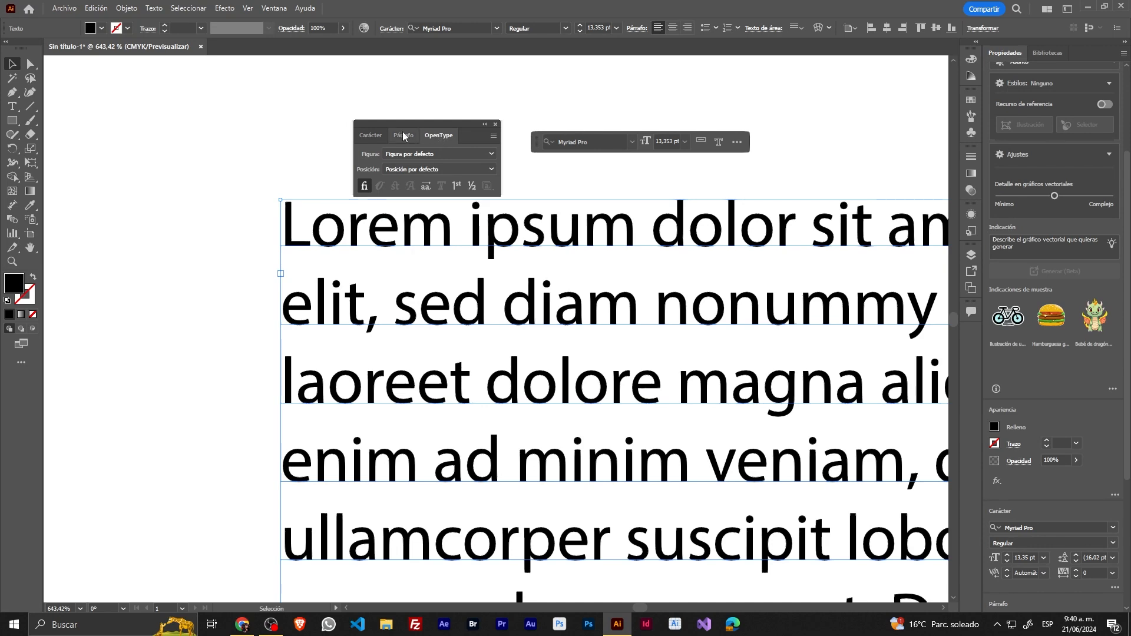
left_click(372, 135)
left_click(273, 7)
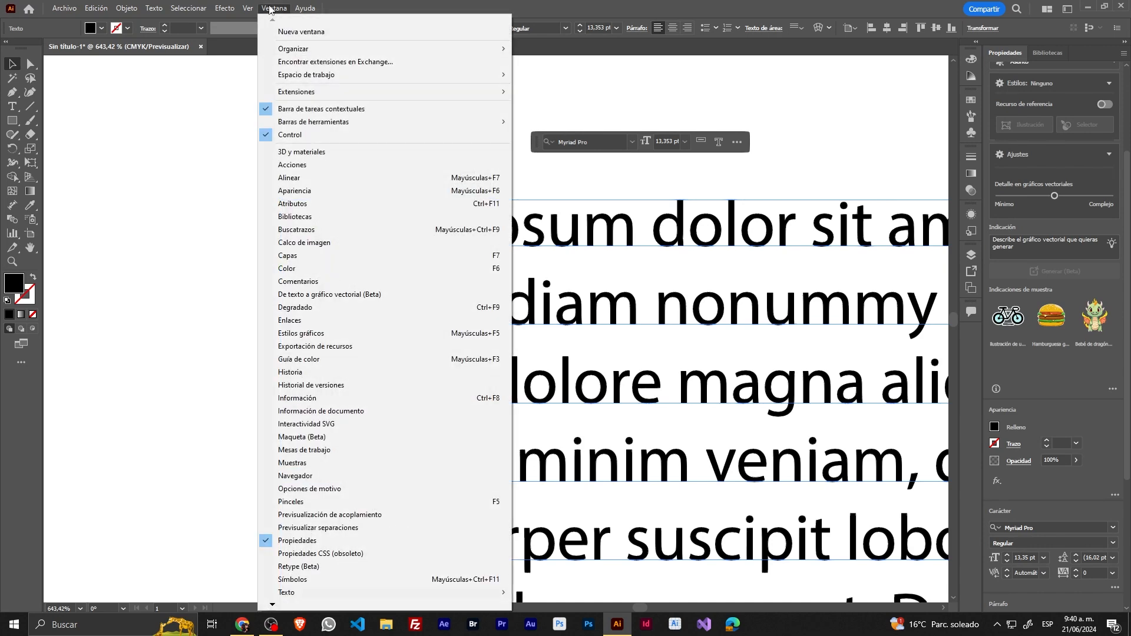
mouse_move(337, 592)
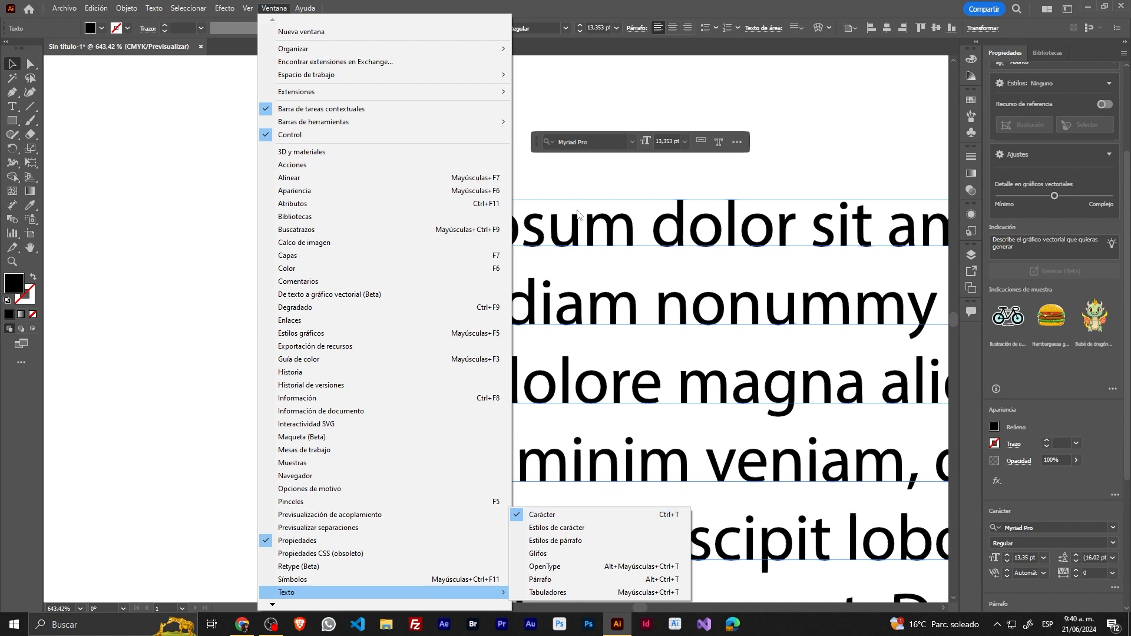
left_click(564, 174)
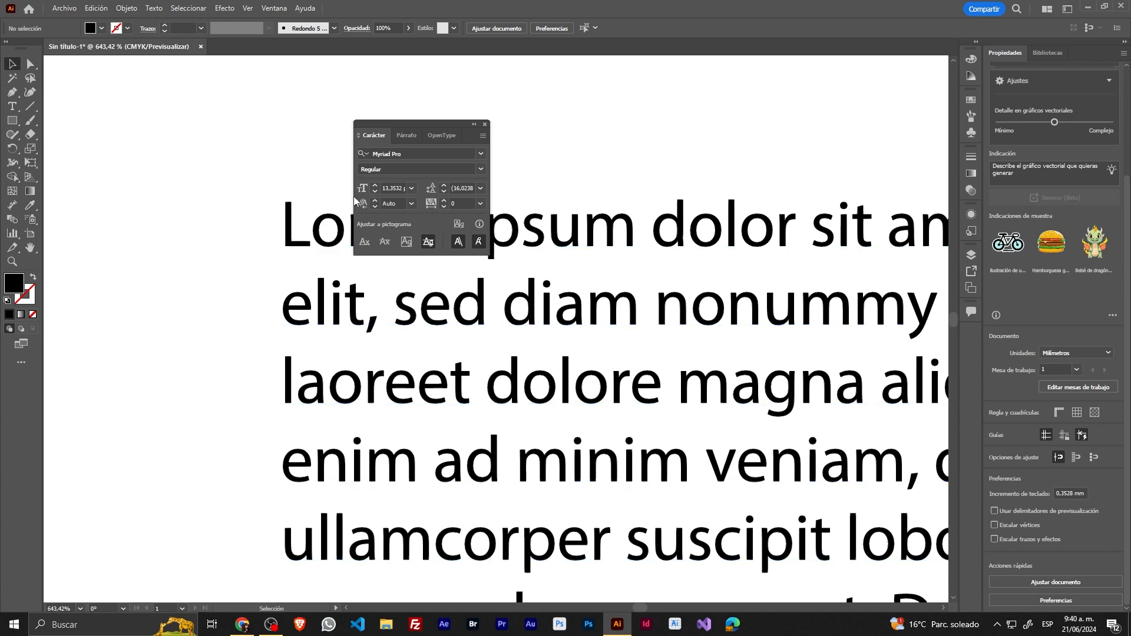
Cycle through the display sizes of the Carácter panel and leave it expanded with all its options
left_click(360, 138)
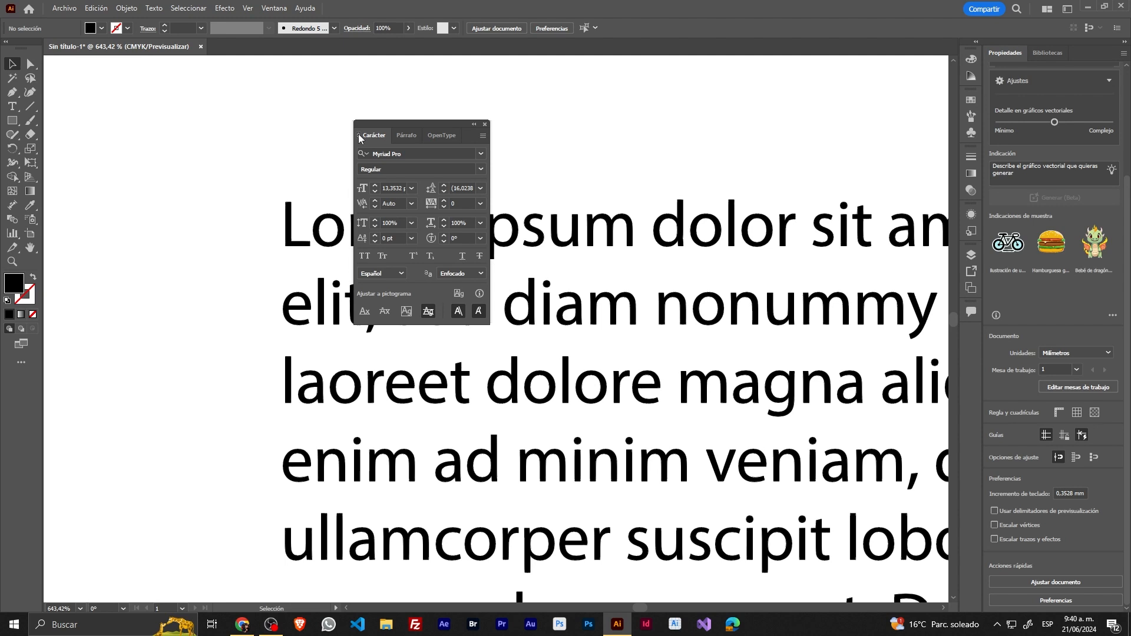
left_click(359, 137)
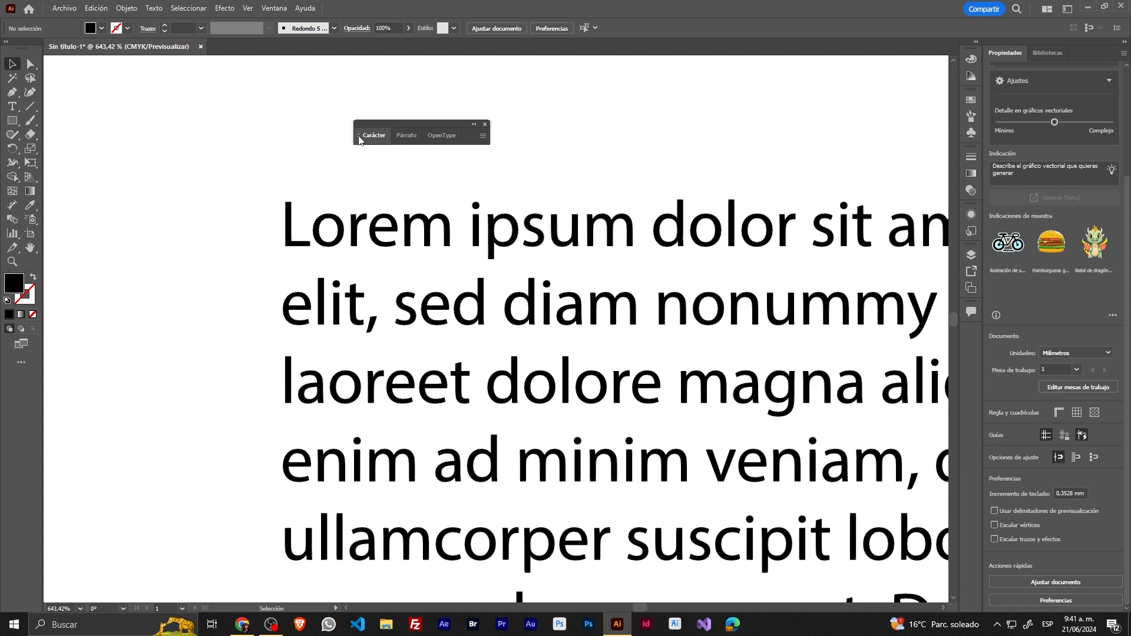
left_click(359, 138)
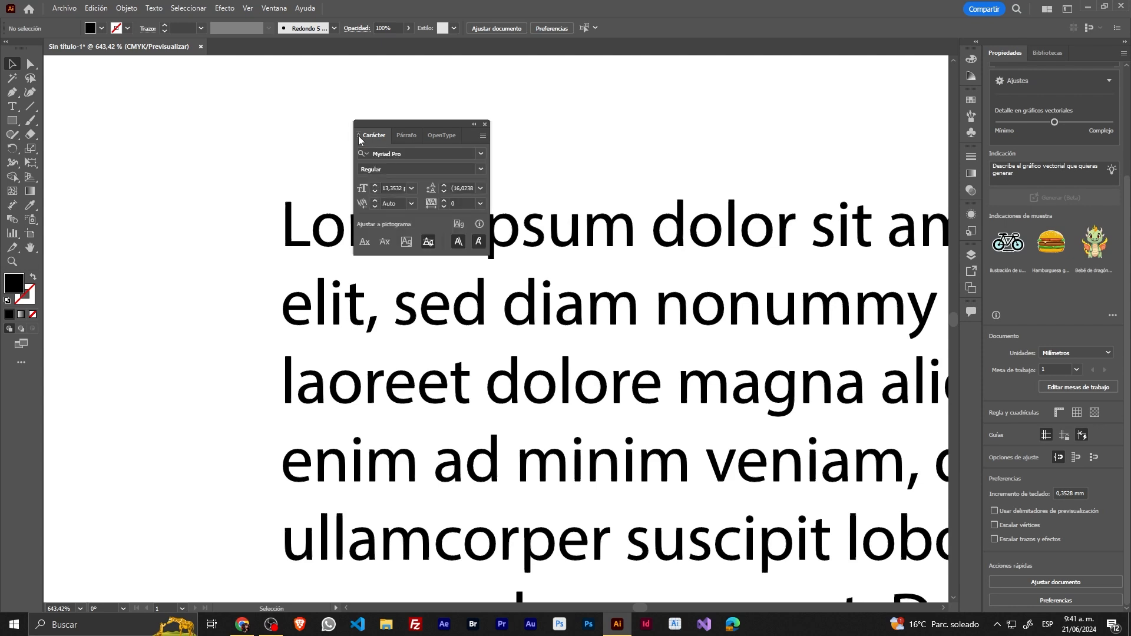
left_click(358, 136)
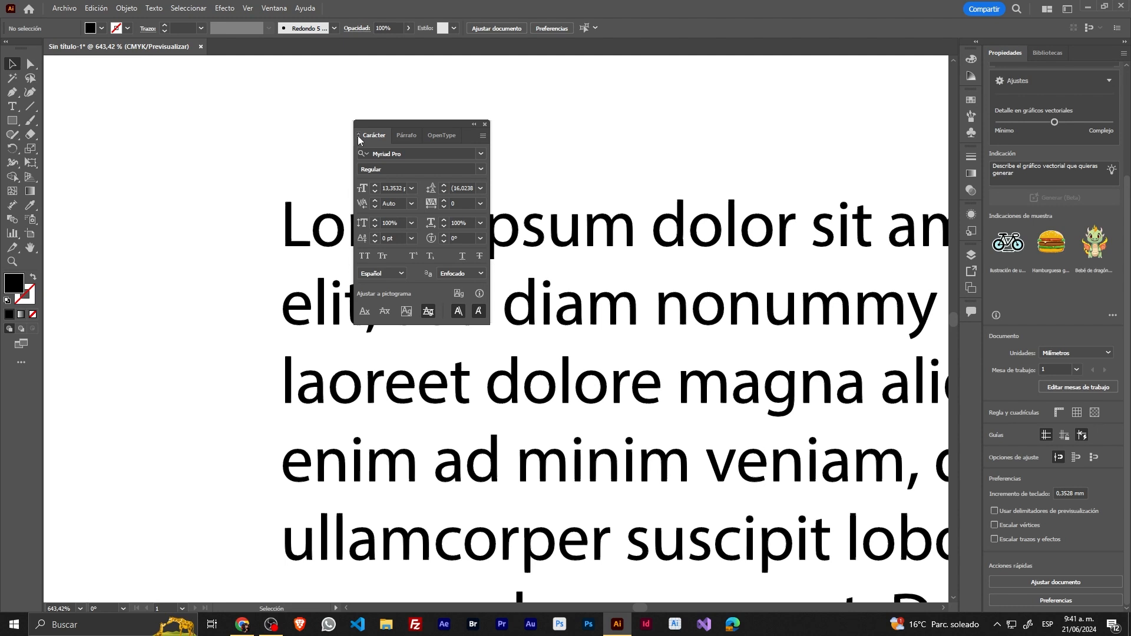
Show the font height options and Herramienta Retocar texto in the Carácter panel
left_click(483, 137)
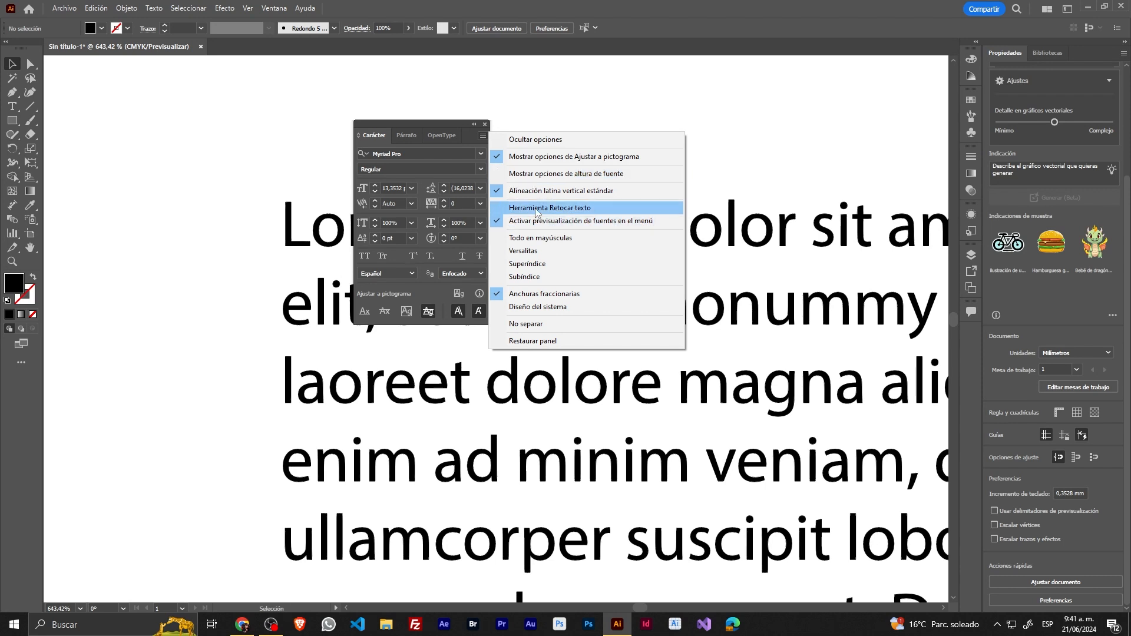
left_click(539, 173)
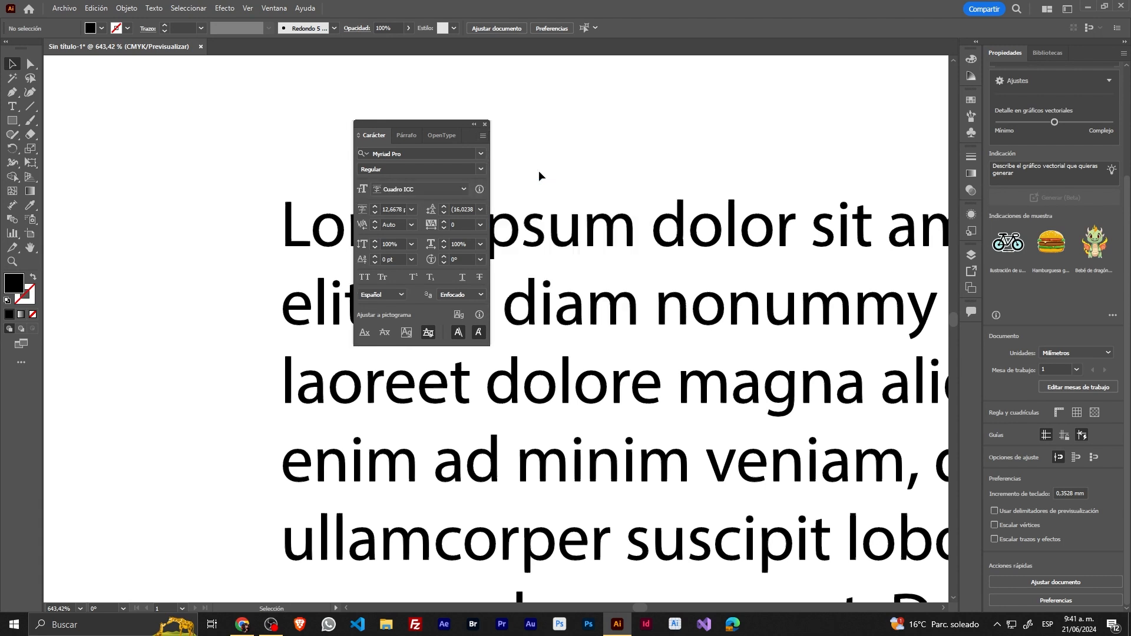
left_click(482, 135)
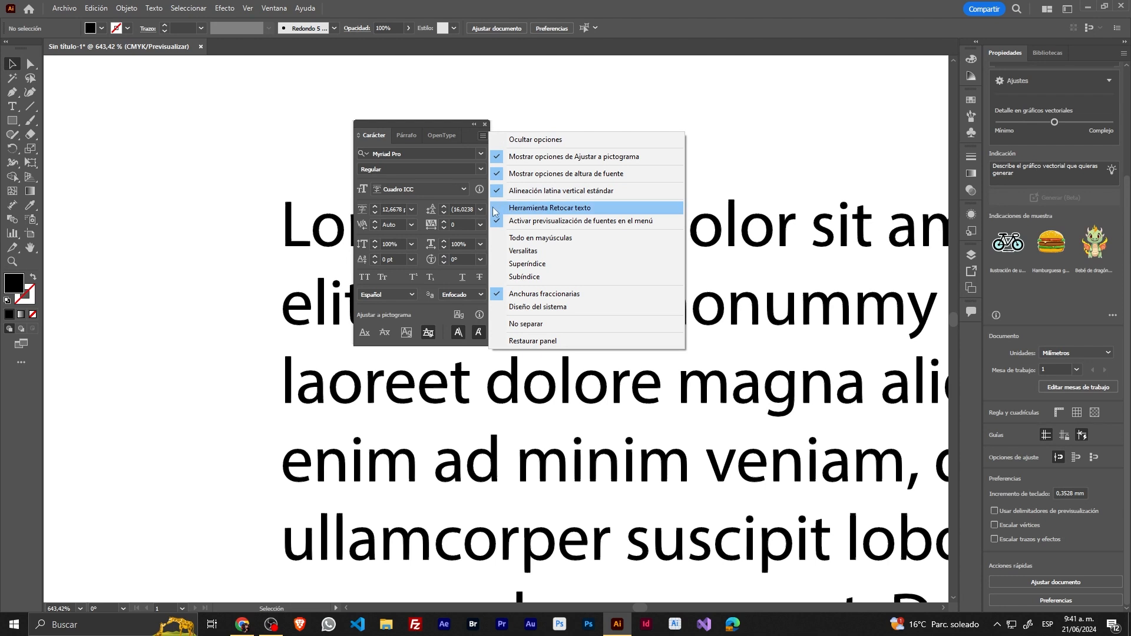
left_click(543, 210)
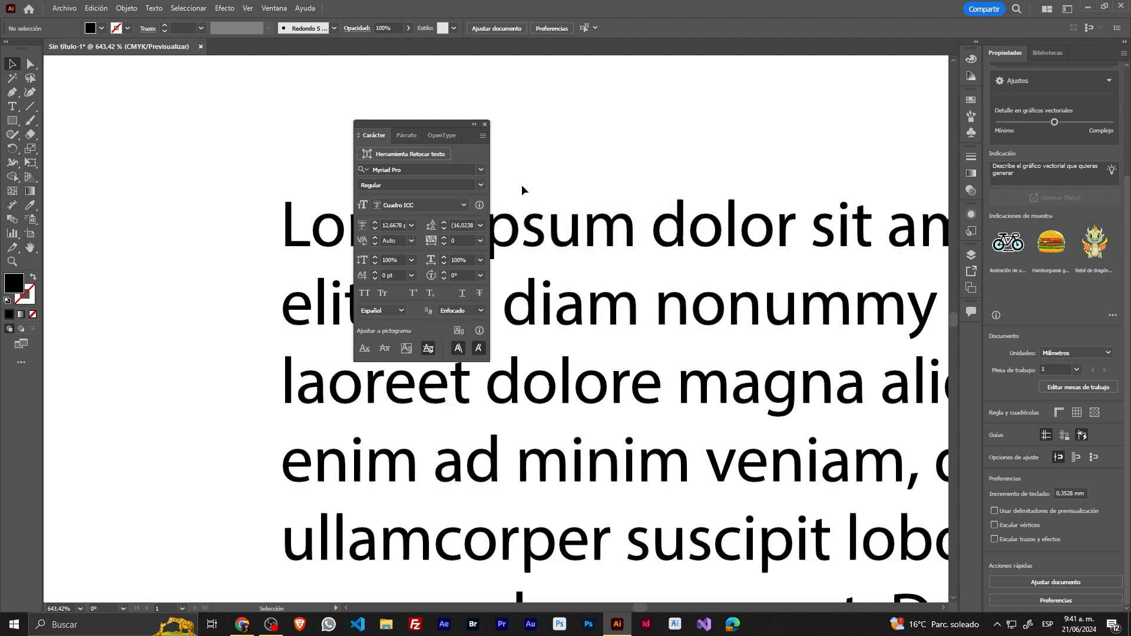
Compare the font list's sample previews without a selection and with the Lorem ipsum text selected
left_click(483, 137)
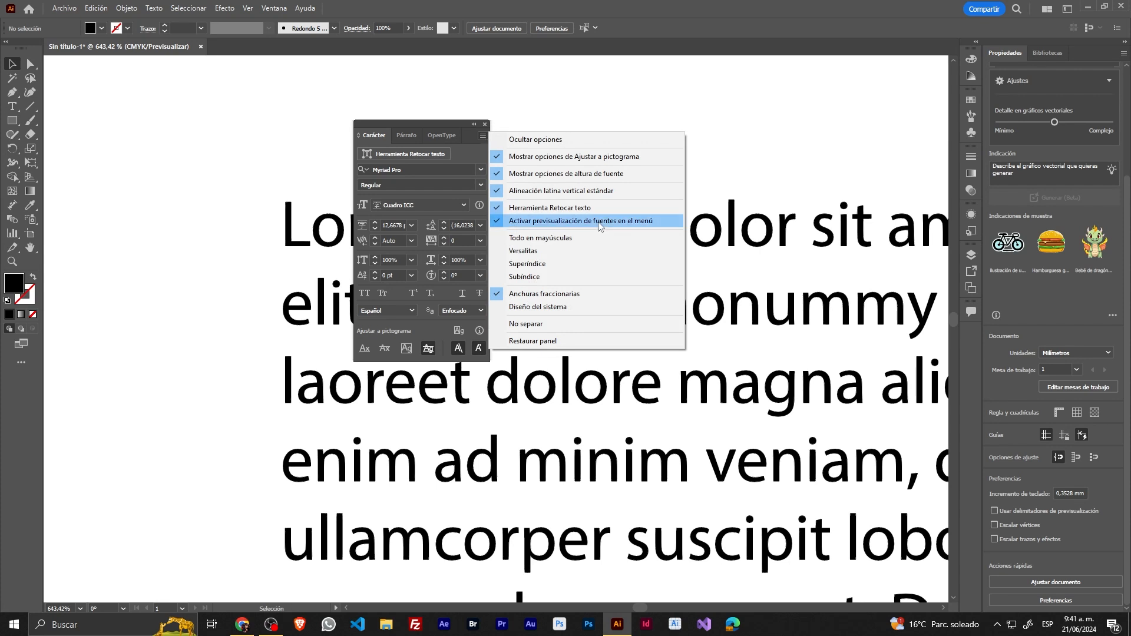
left_click(479, 170)
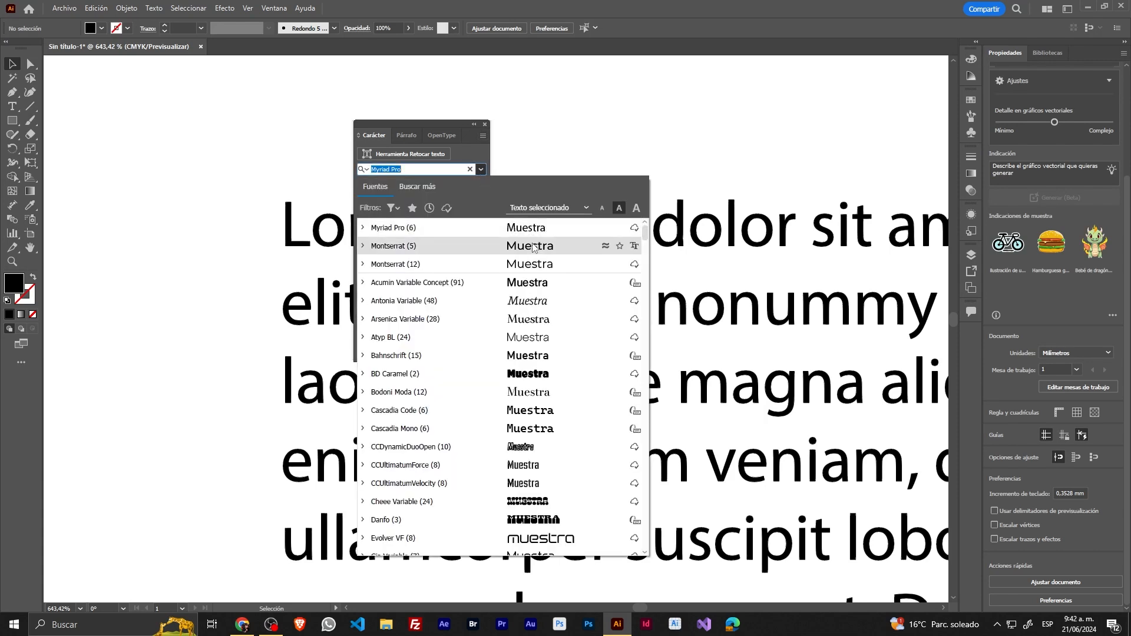
left_click(278, 149)
left_click(294, 219)
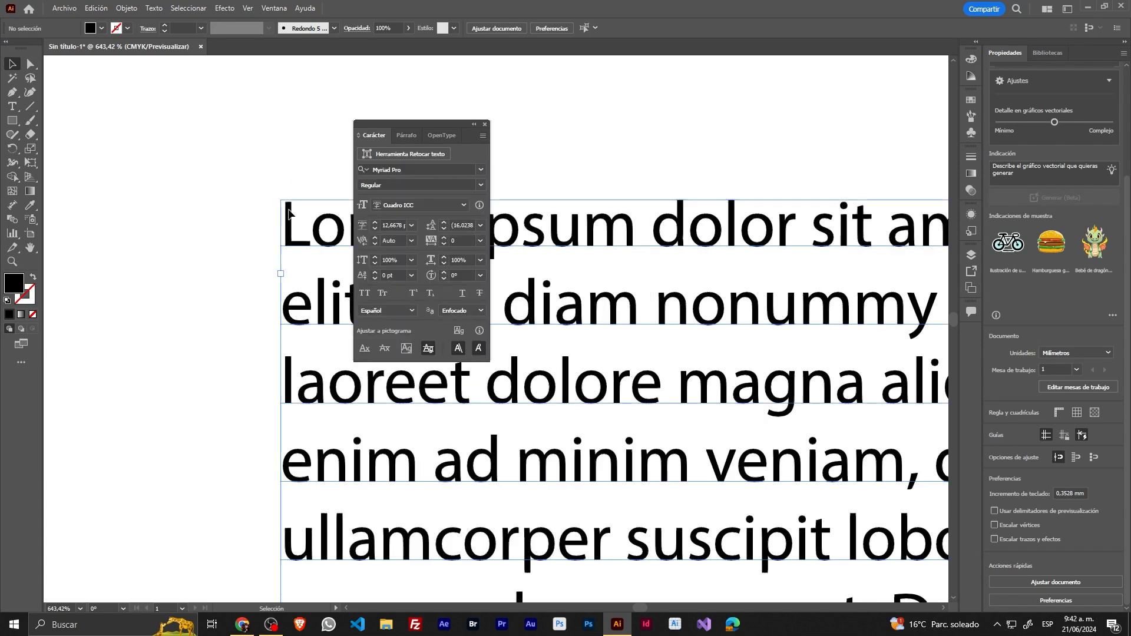
left_click(478, 170)
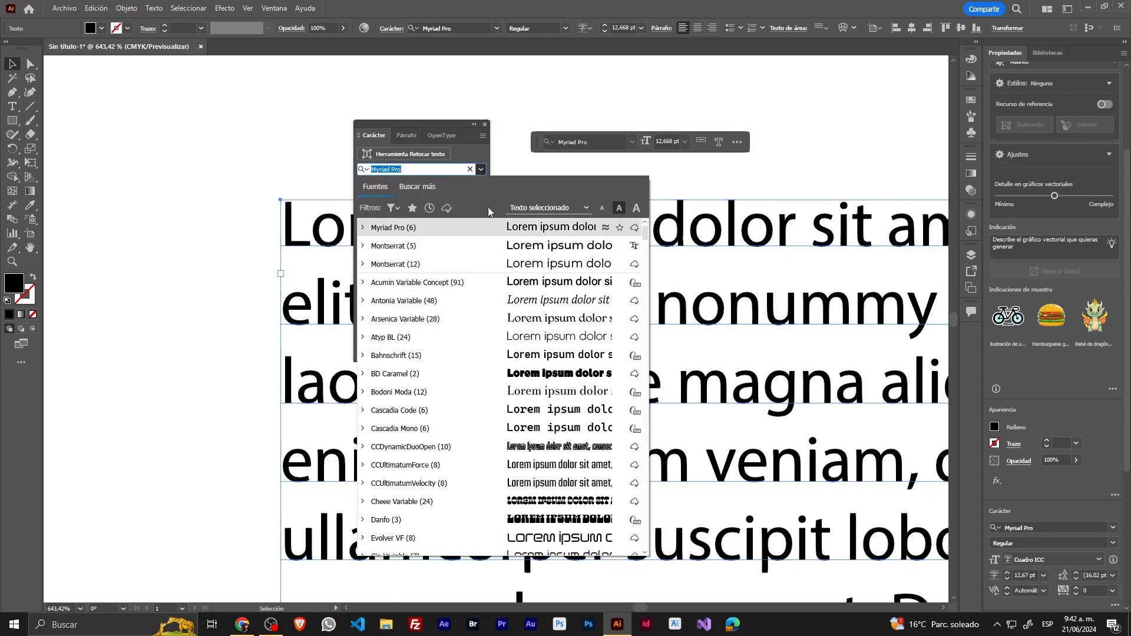
Disable the in-menu font previews, check the font list, and enable the previews again
left_click(483, 136)
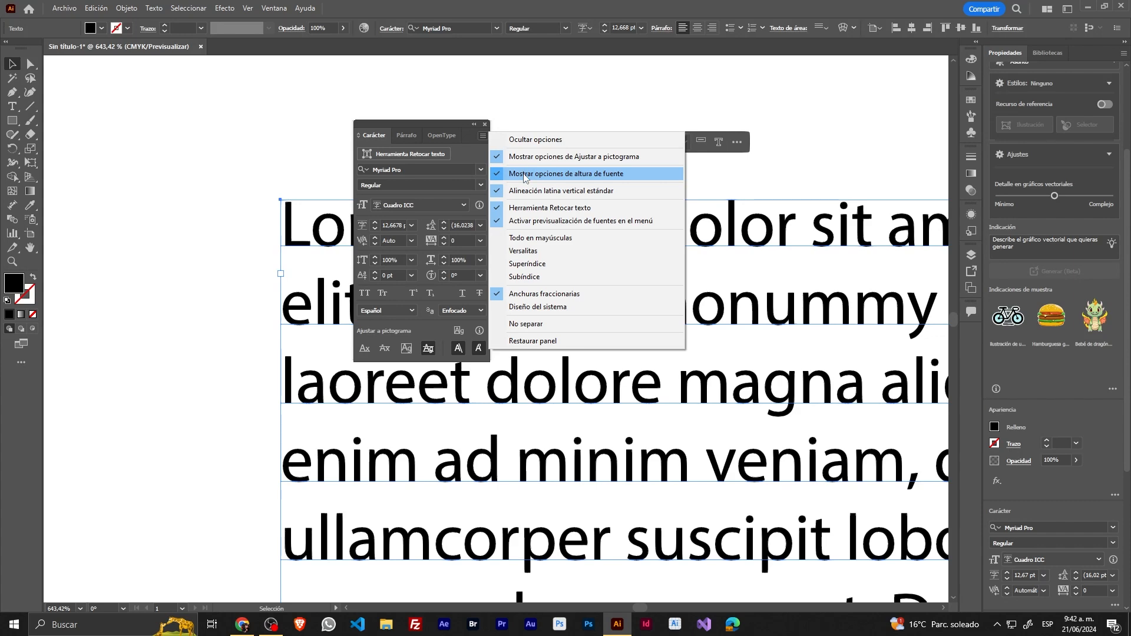
left_click(529, 223)
left_click(480, 169)
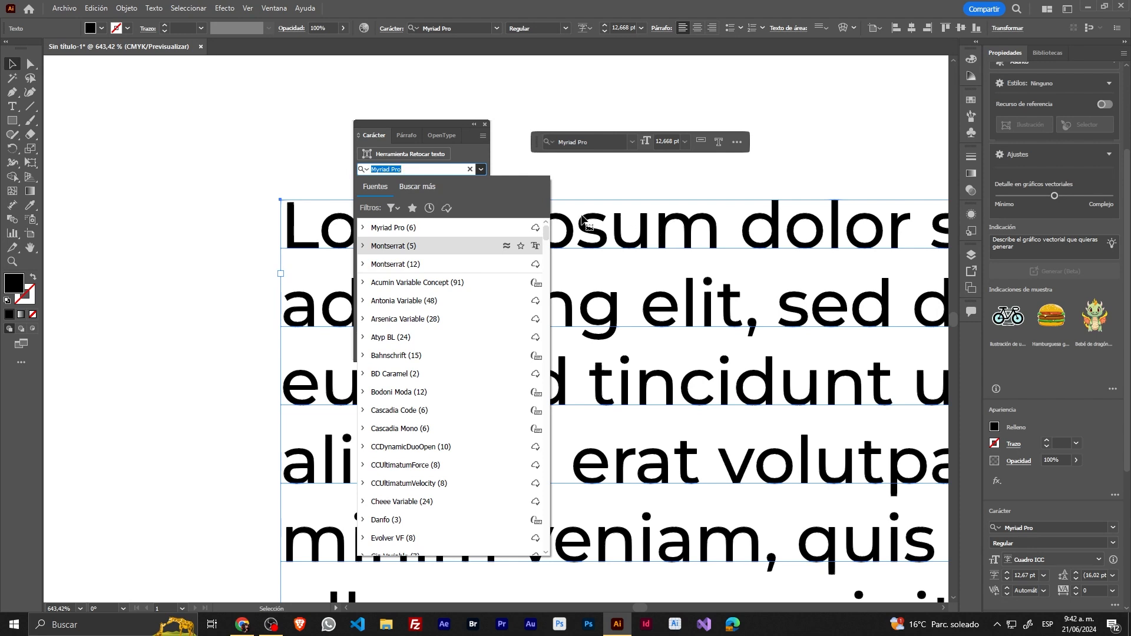
left_click(482, 154)
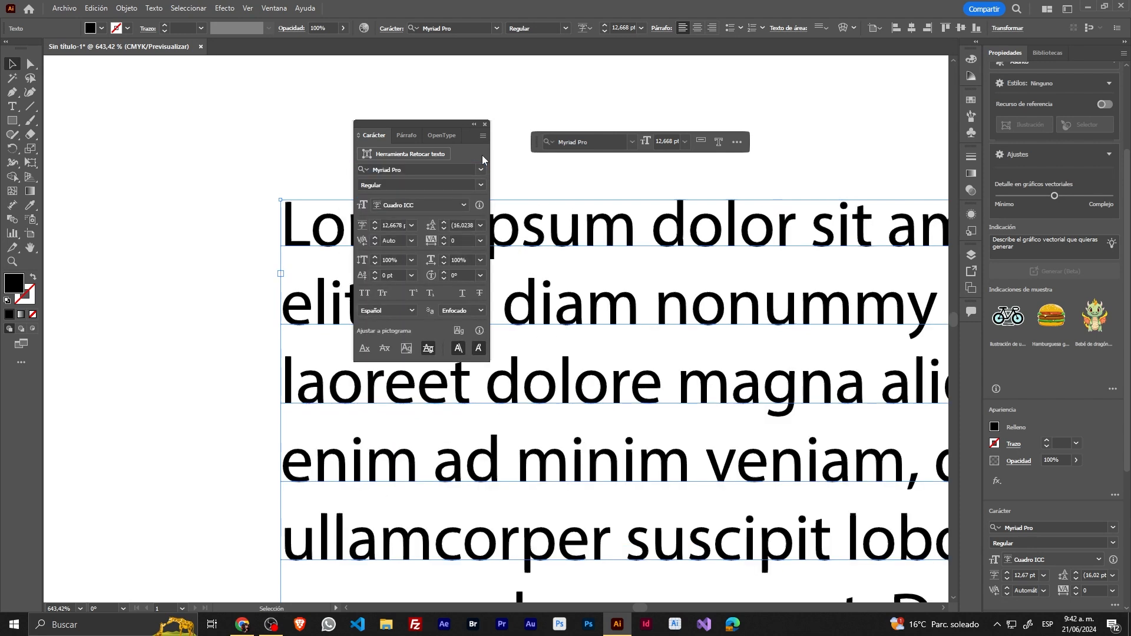
left_click(482, 136)
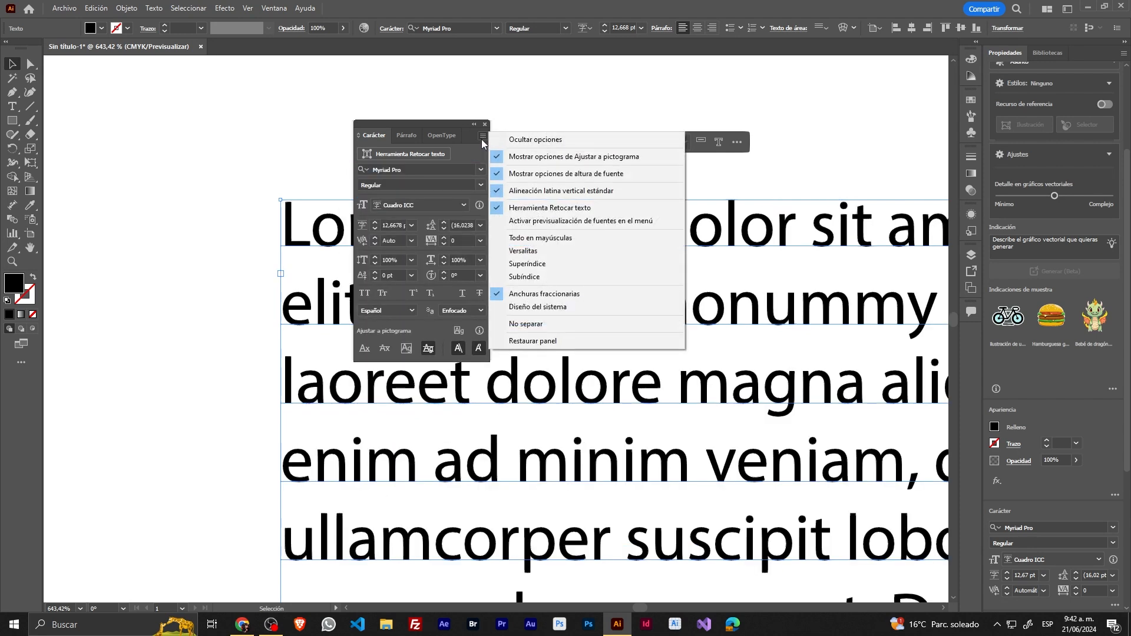
left_click(500, 220)
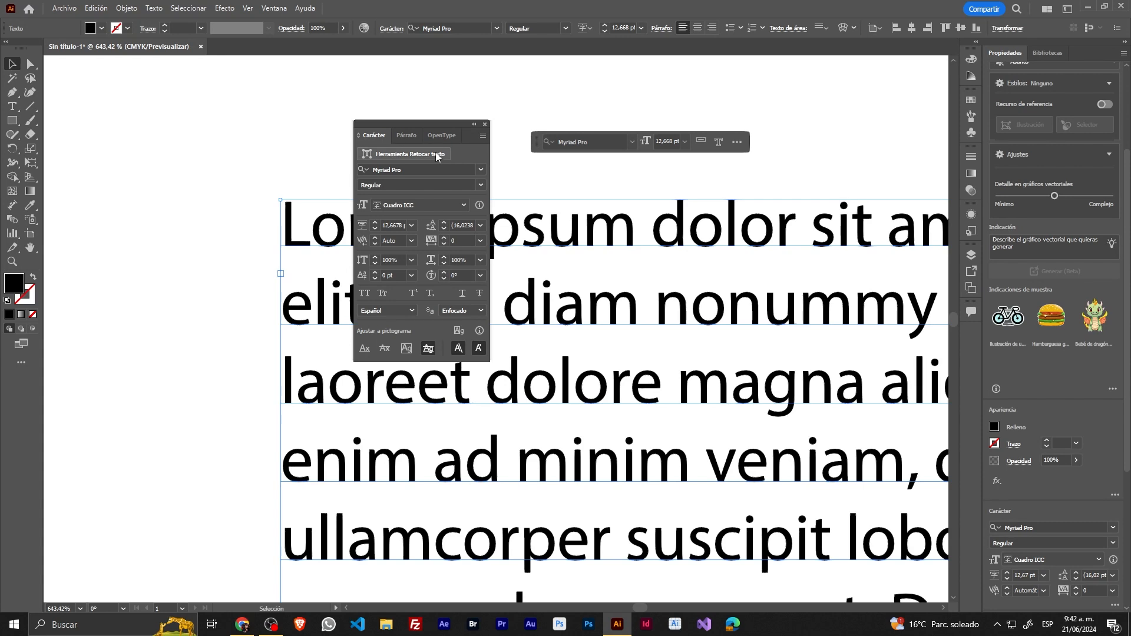
Check the type tool variants for Herramienta Retocar texto, and move the Carácter panel clear of the Lorem ipsum text
right_click(13, 109)
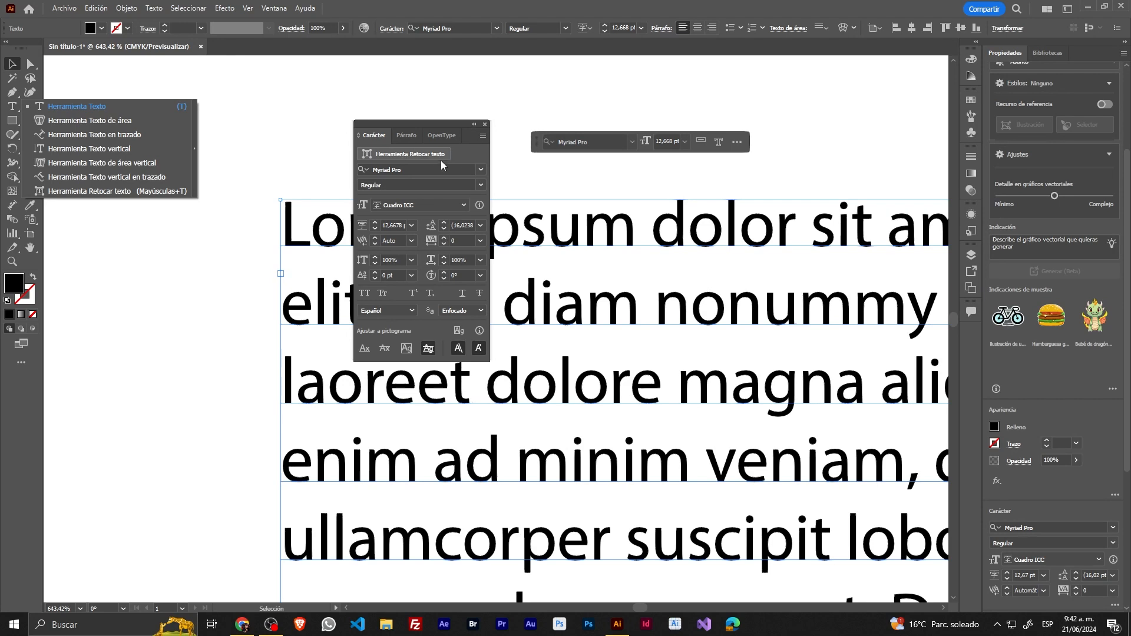
left_click(464, 151)
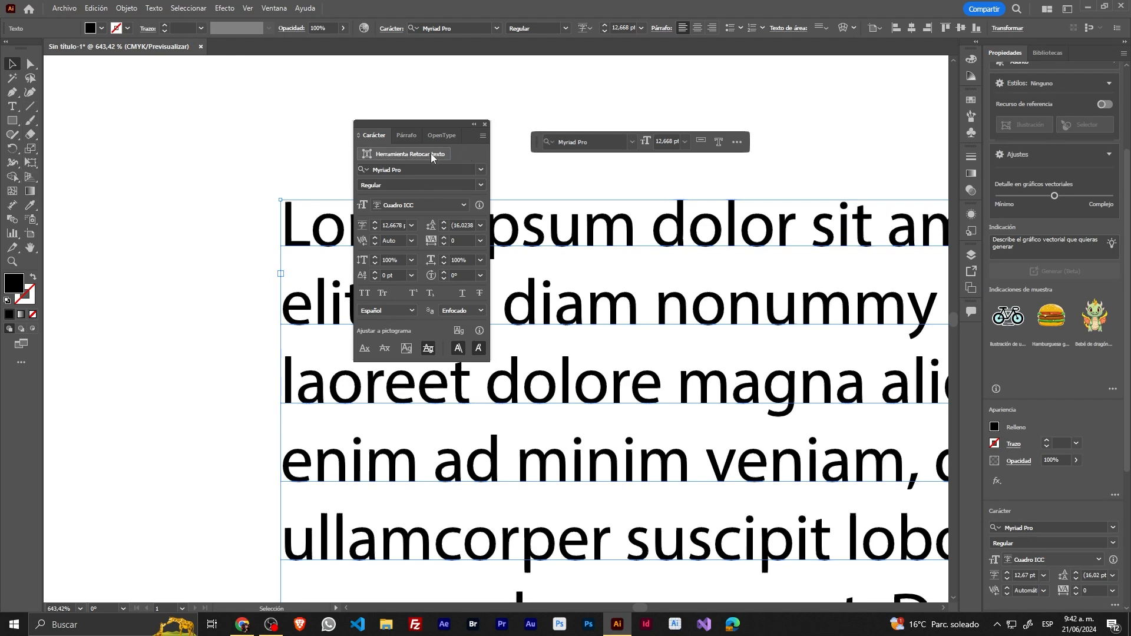
left_click_drag(430, 153, 207, 114)
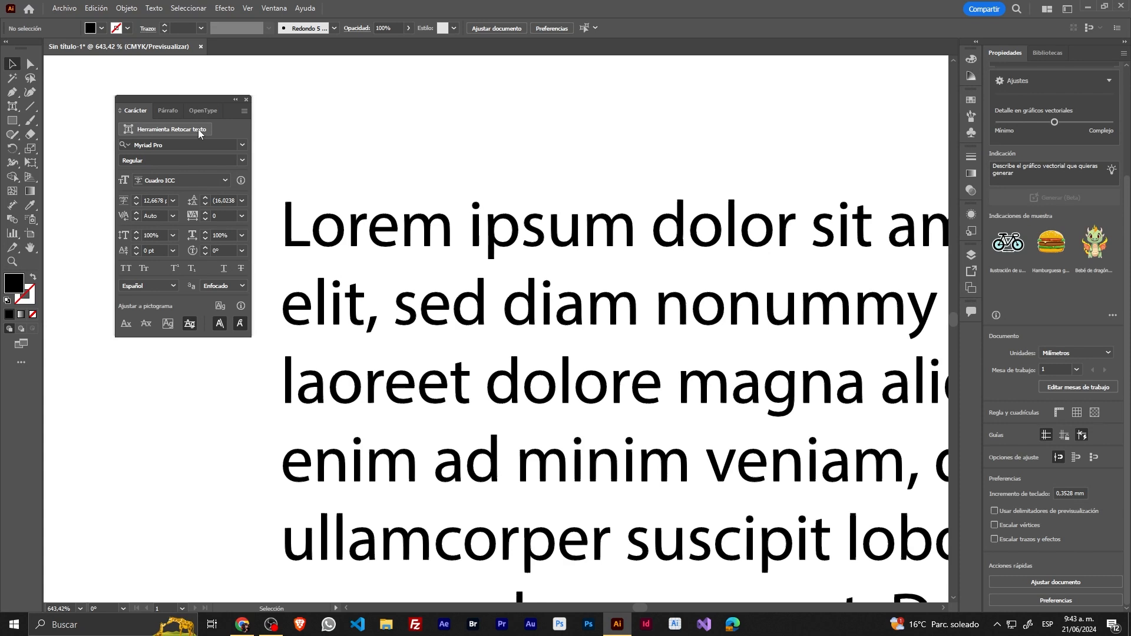
With Herramienta Retocar texto, transform the L of "Lorem" and shift its r and e below the baseline
left_click(198, 129)
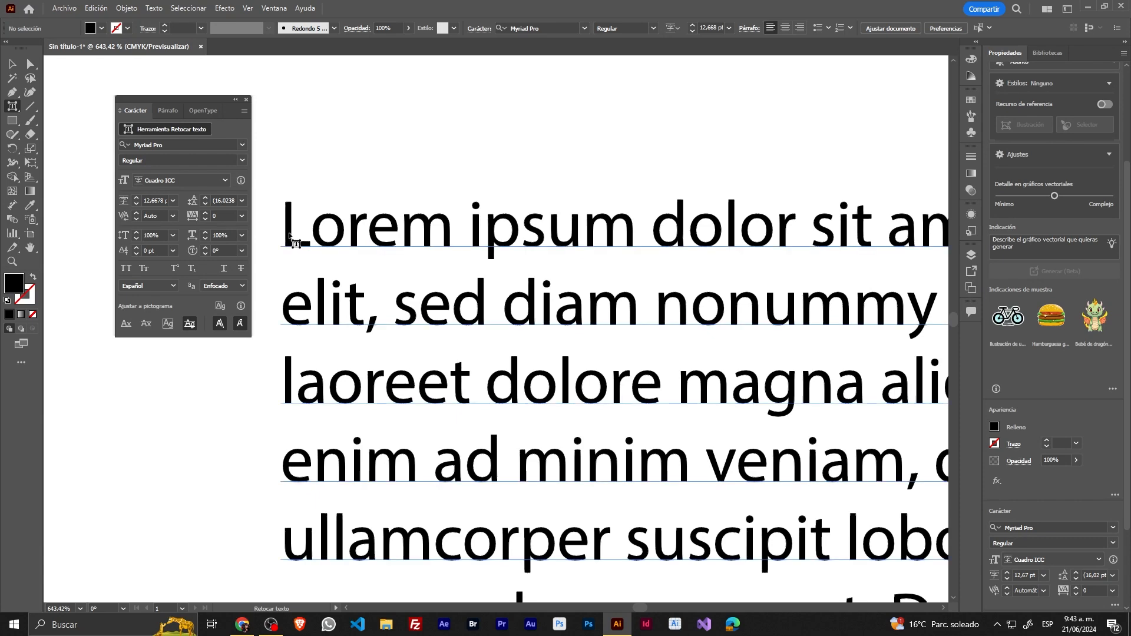
left_click(294, 242)
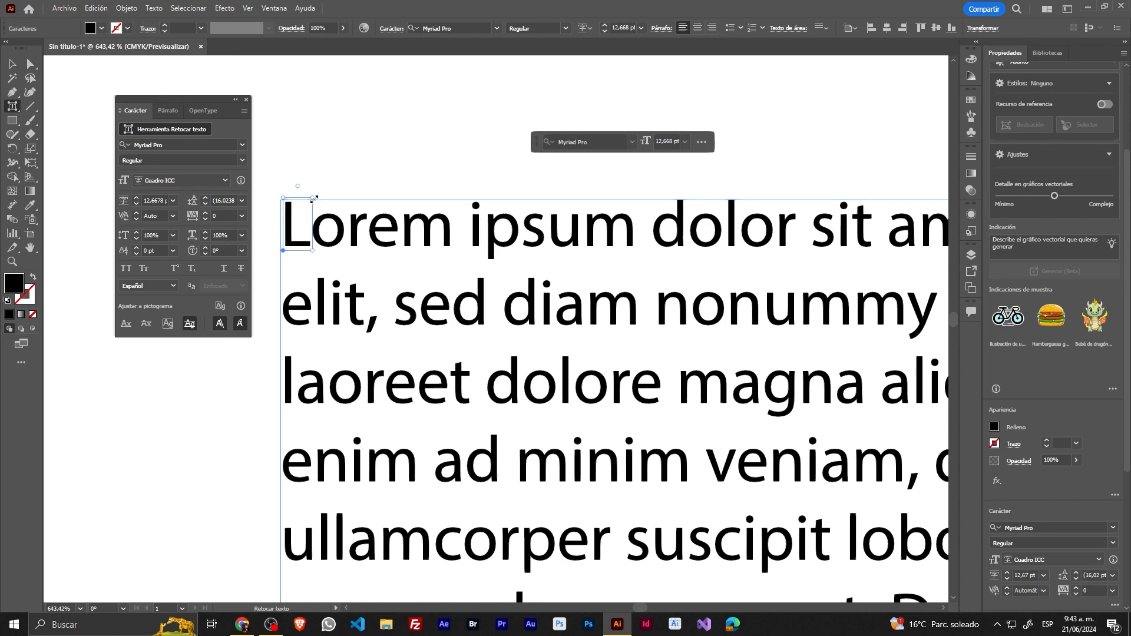
left_click_drag(312, 199, 371, 244)
left_click(349, 245)
left_click(361, 235)
left_click(379, 240)
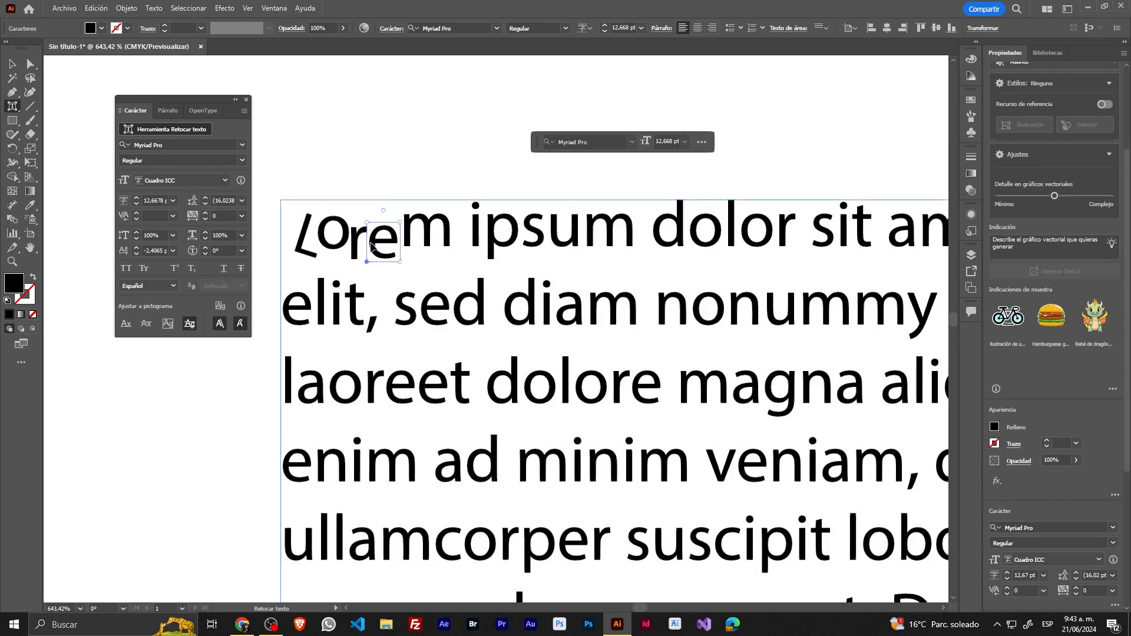
View the Adobe Fonts offered under Buscar más in the font list and return to the installed fonts
left_click(175, 145)
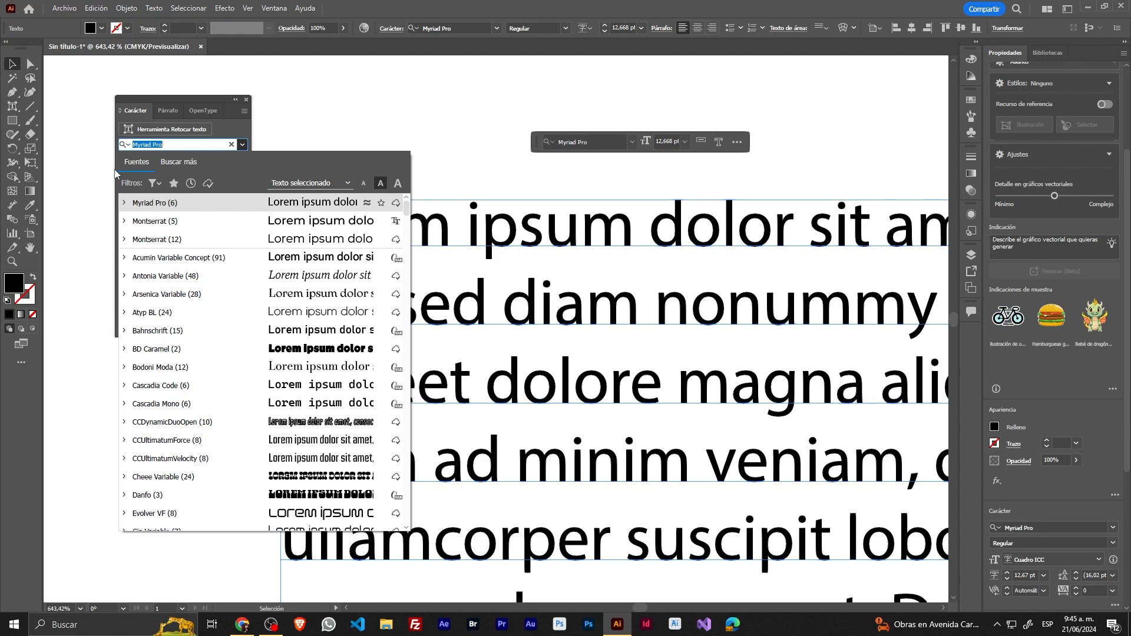
left_click(187, 162)
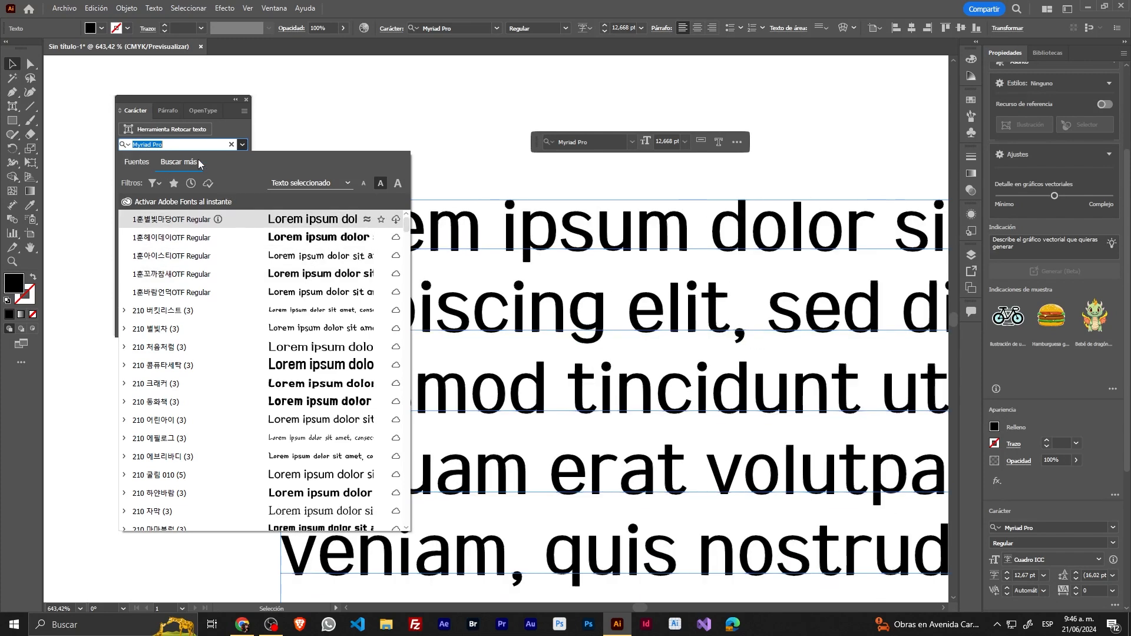
left_click(145, 167)
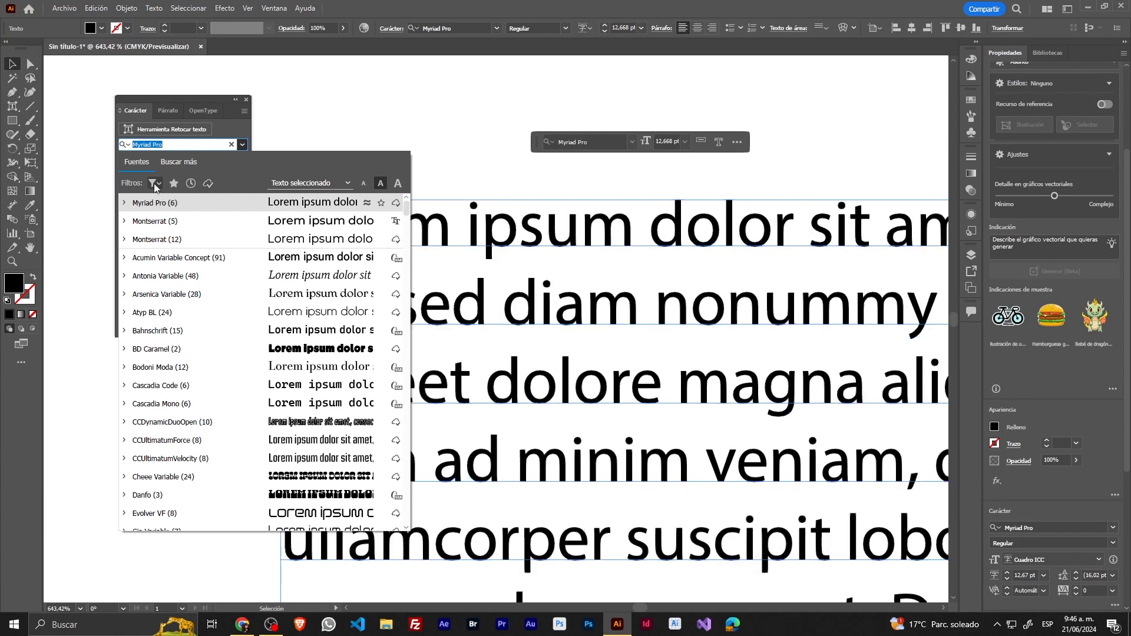
Filter the font list by Sans Serif and Grosor grueso and browse the matching fonts
left_click(154, 184)
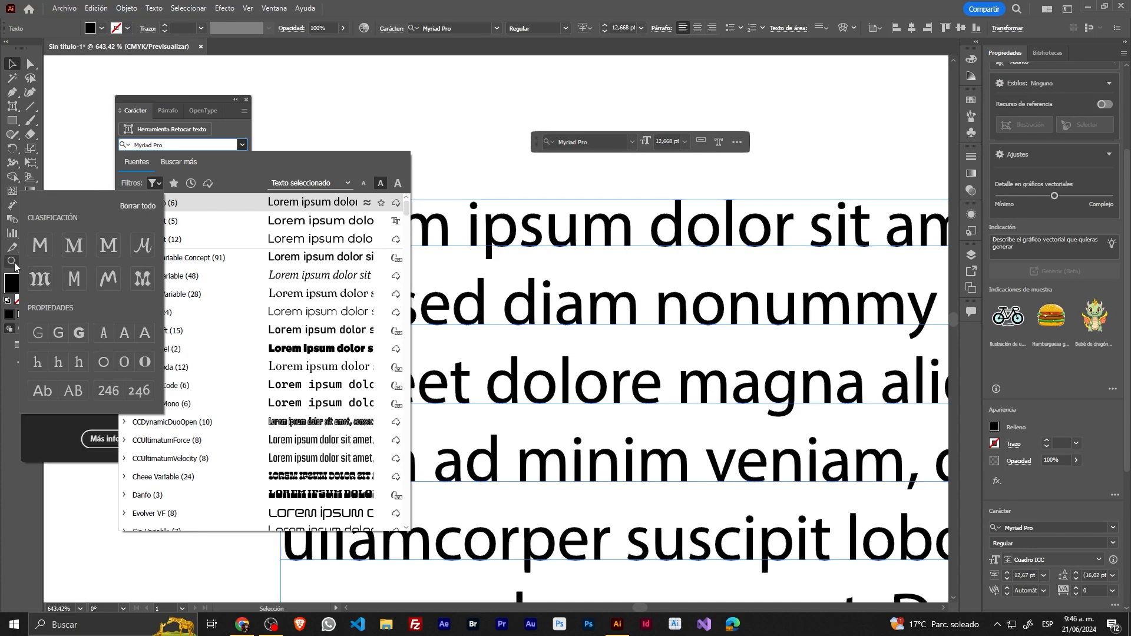
left_click(41, 251)
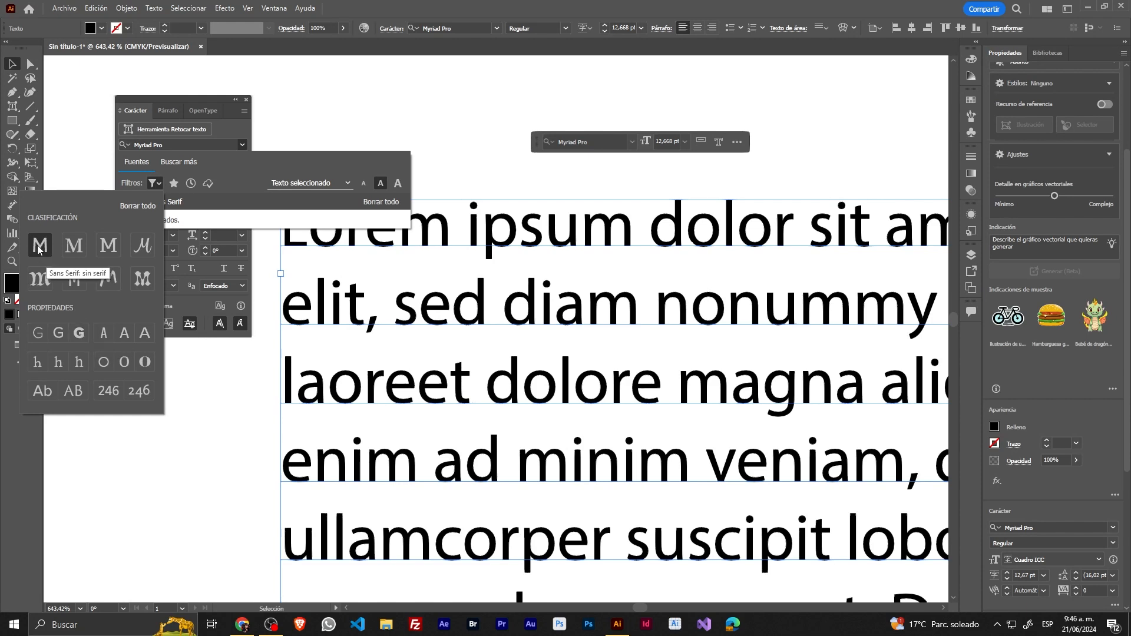
left_click(81, 337)
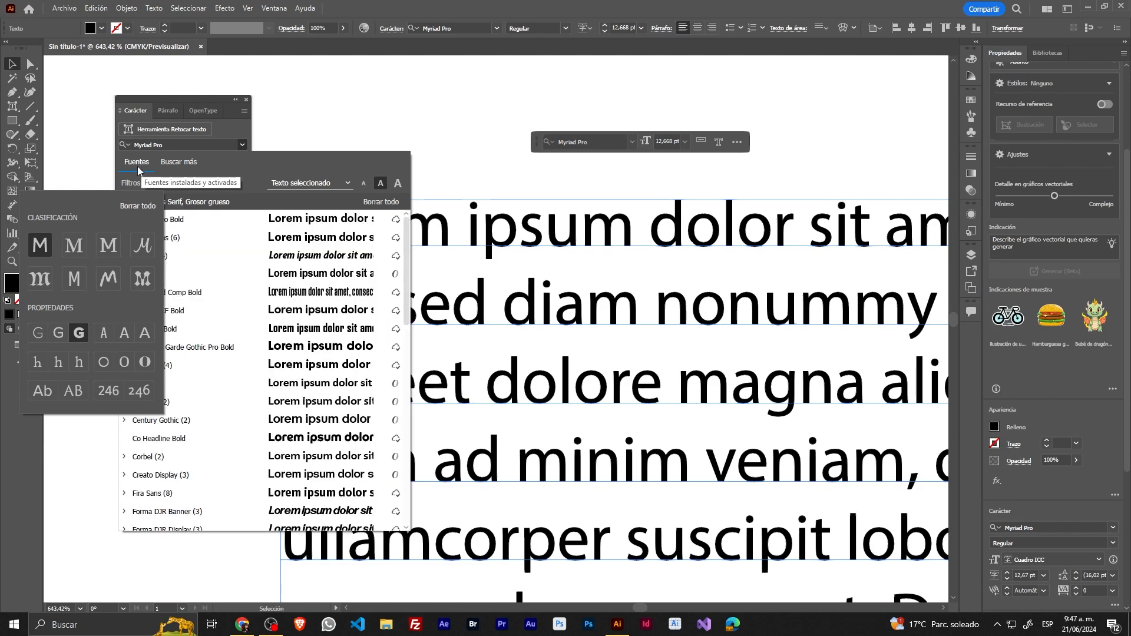
left_click(408, 270)
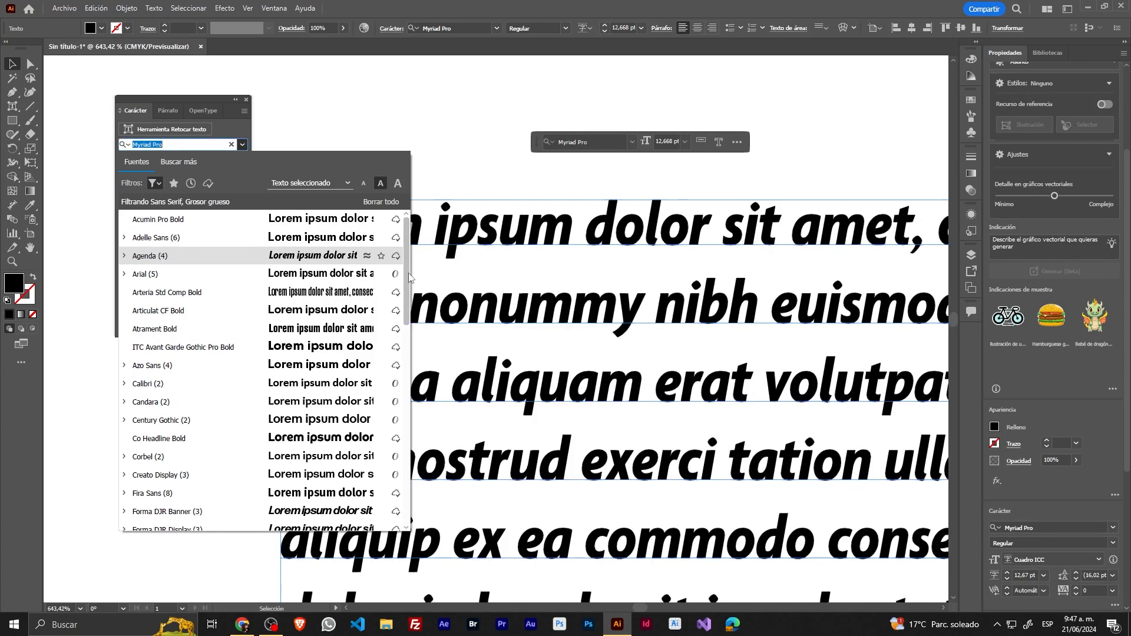
left_click_drag(408, 274, 410, 363)
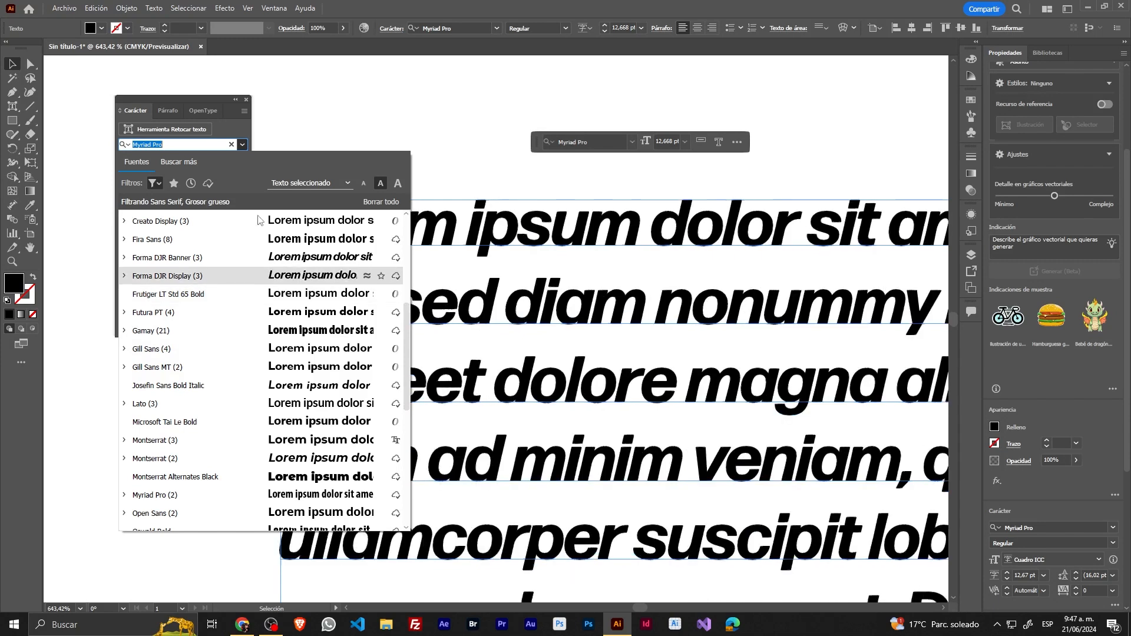
Replace the Grosor grueso filter with Grosor fino, then remove it, keeping only Sans Serif
left_click(155, 185)
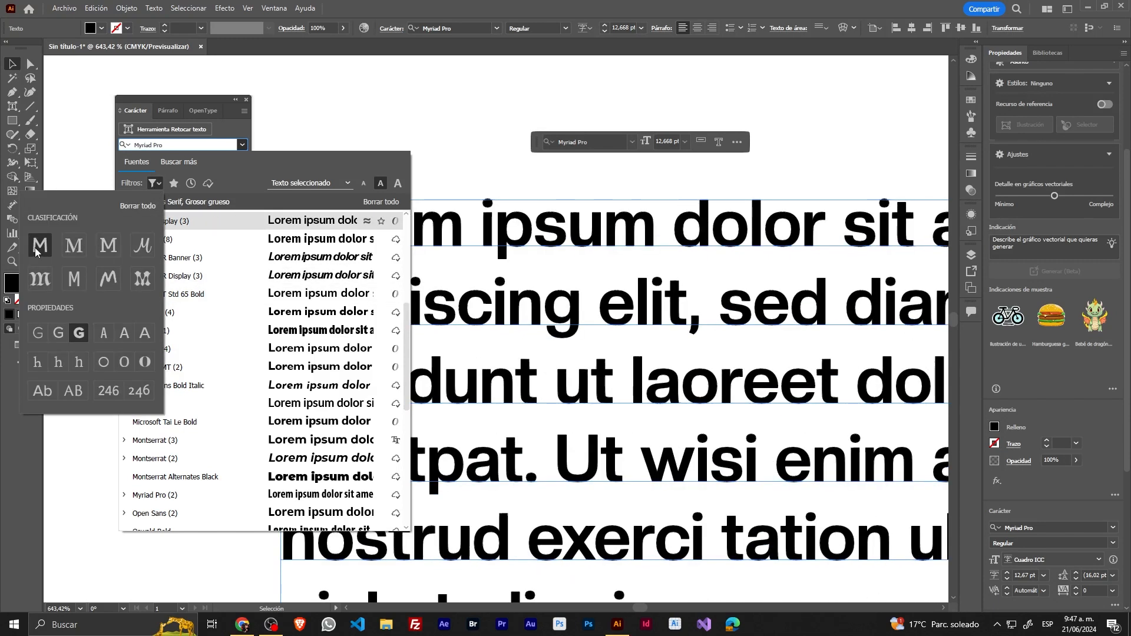
left_click(80, 334)
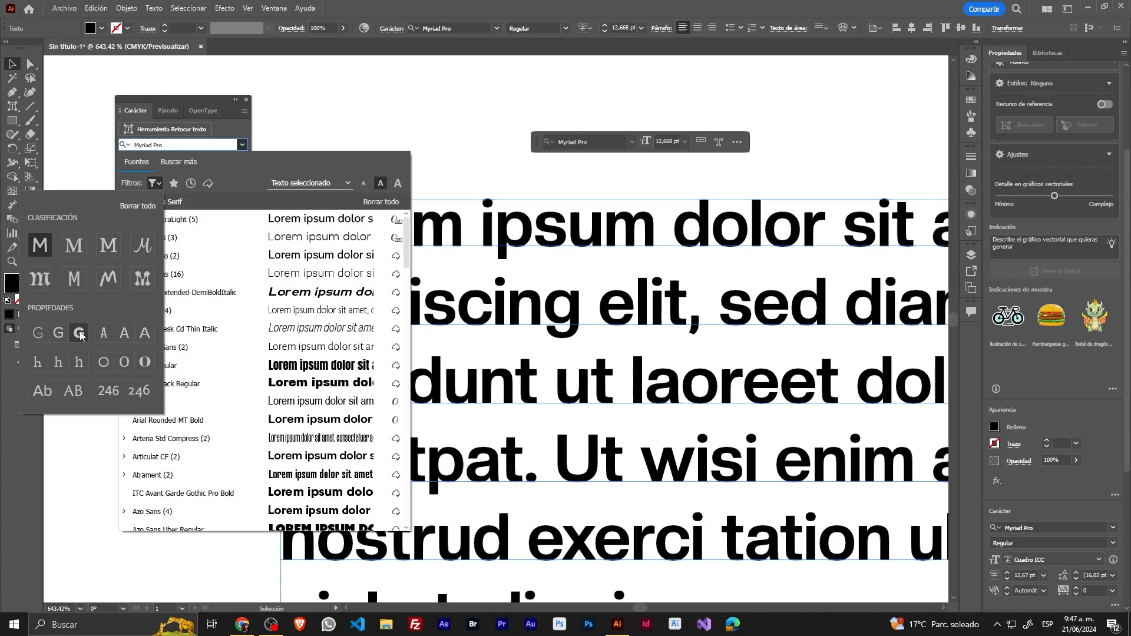
left_click(35, 333)
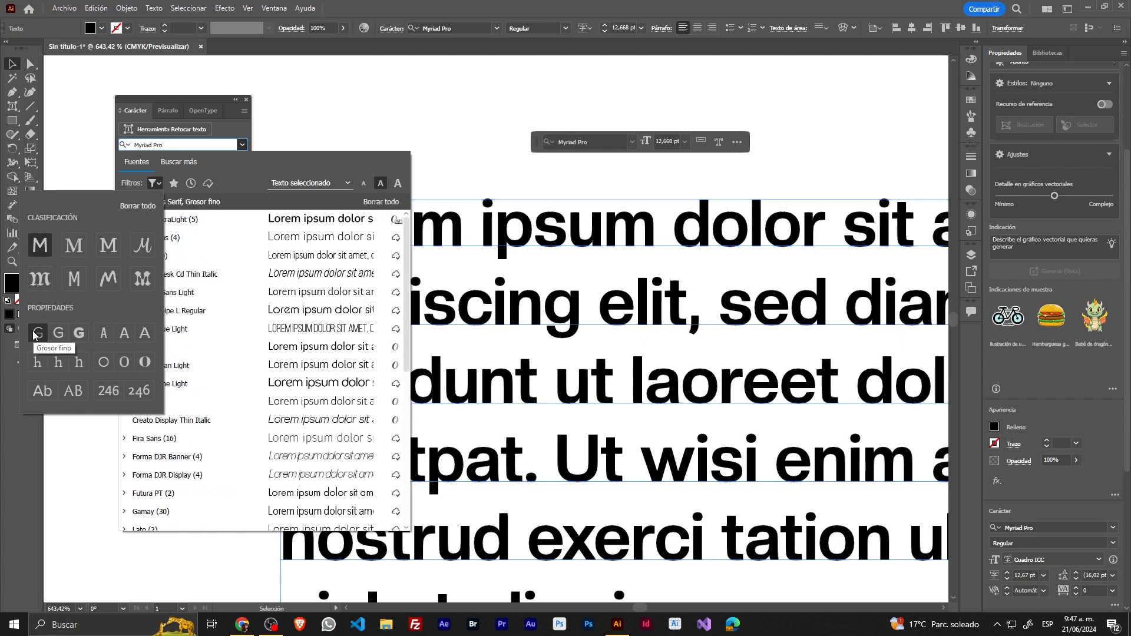
left_click(35, 334)
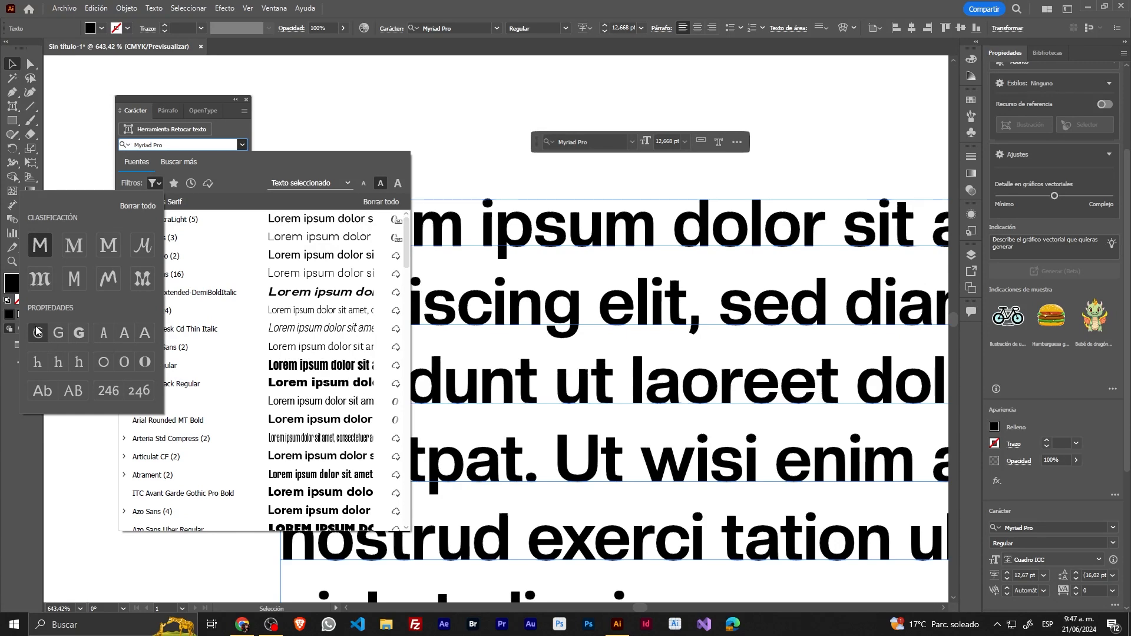
Filter the fonts by the serif classification with Anchura comprimida, then clear both filters and close the filter options
left_click(74, 246)
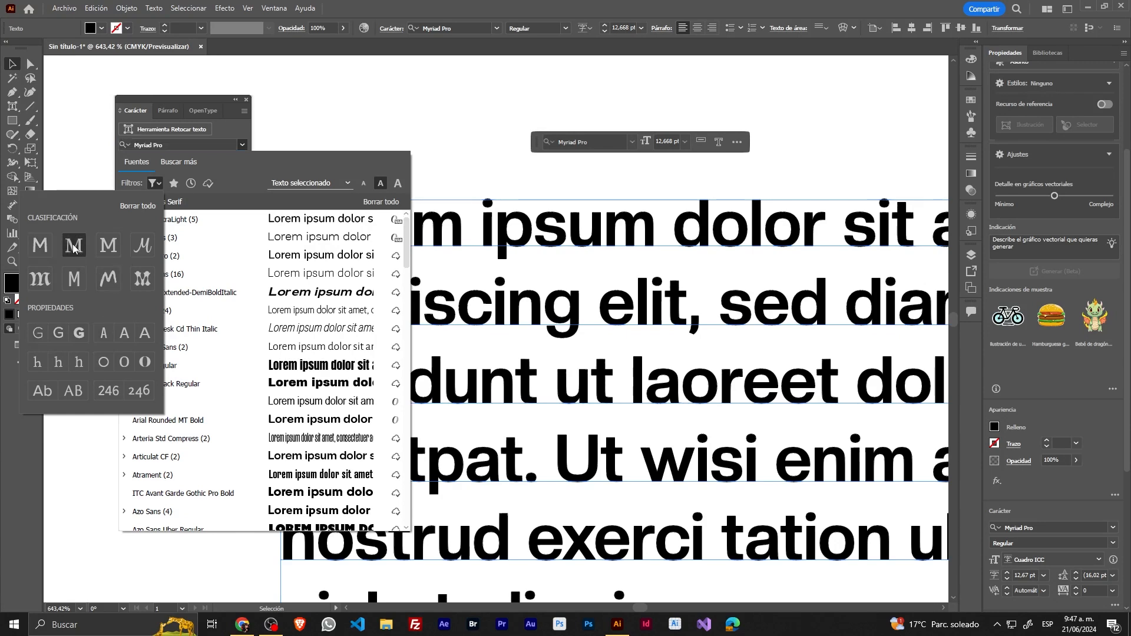
left_click(105, 333)
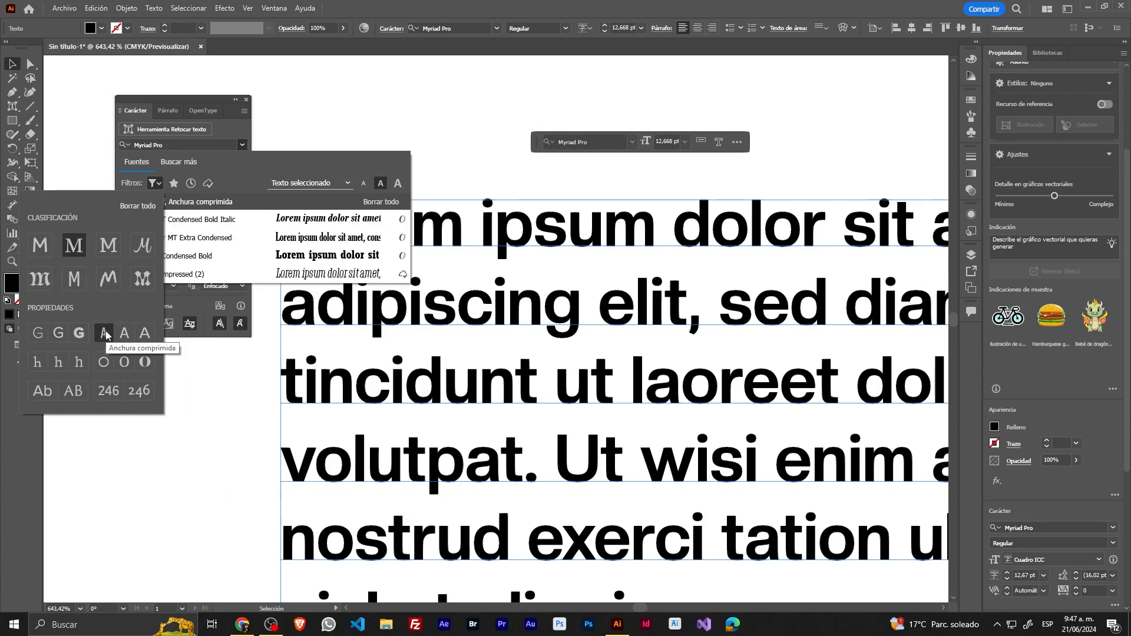
left_click(105, 334)
left_click(78, 249)
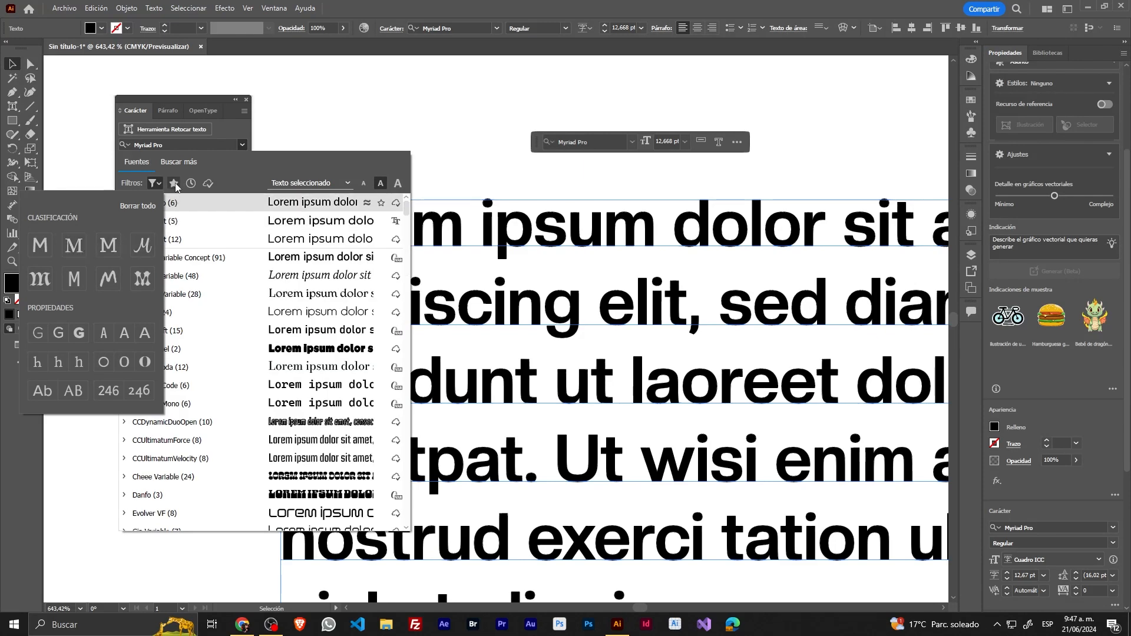
left_click(238, 164)
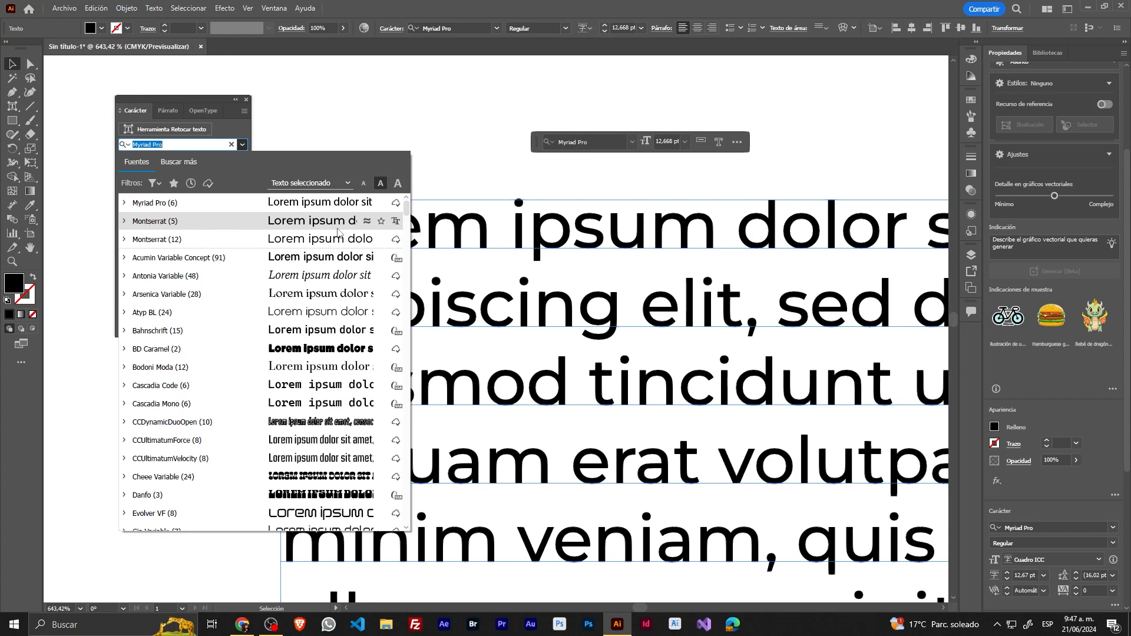
Mark both Montserrat families, Acumin Variable Concept, Antonia Variable and Arsenica Variable as favorite fonts
left_click(381, 222)
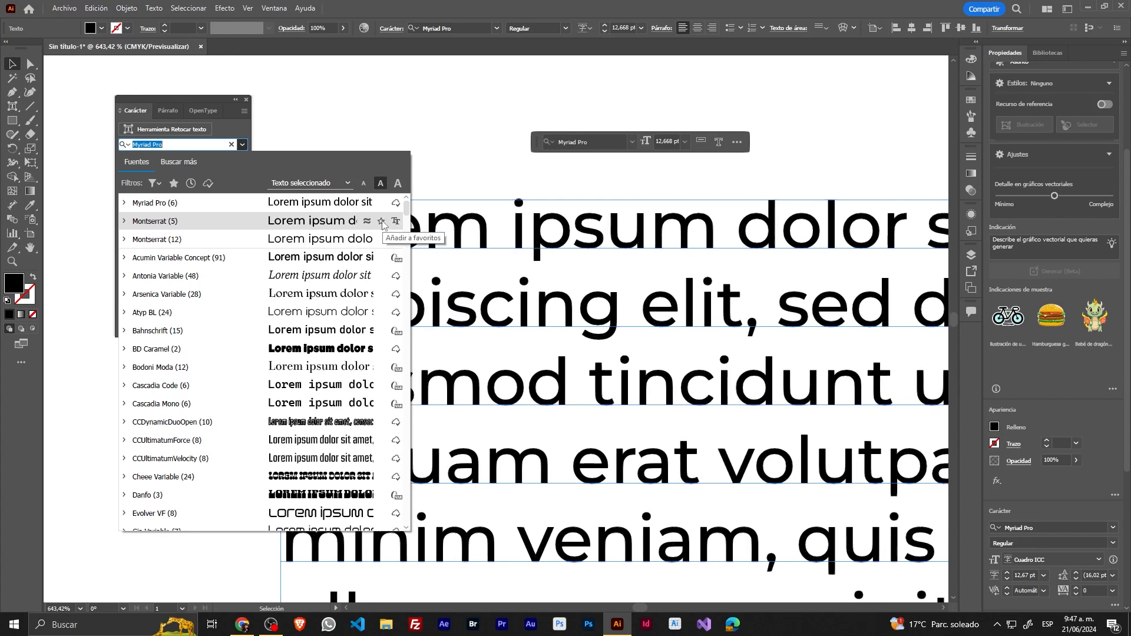
left_click(381, 239)
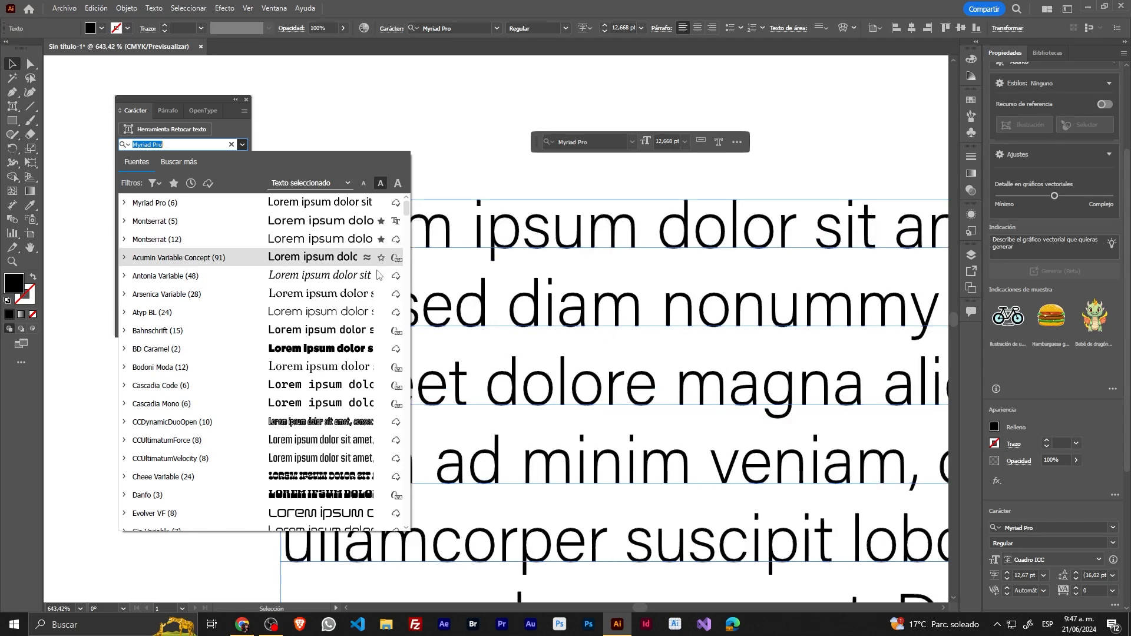
left_click(381, 276)
left_click(381, 257)
left_click(381, 294)
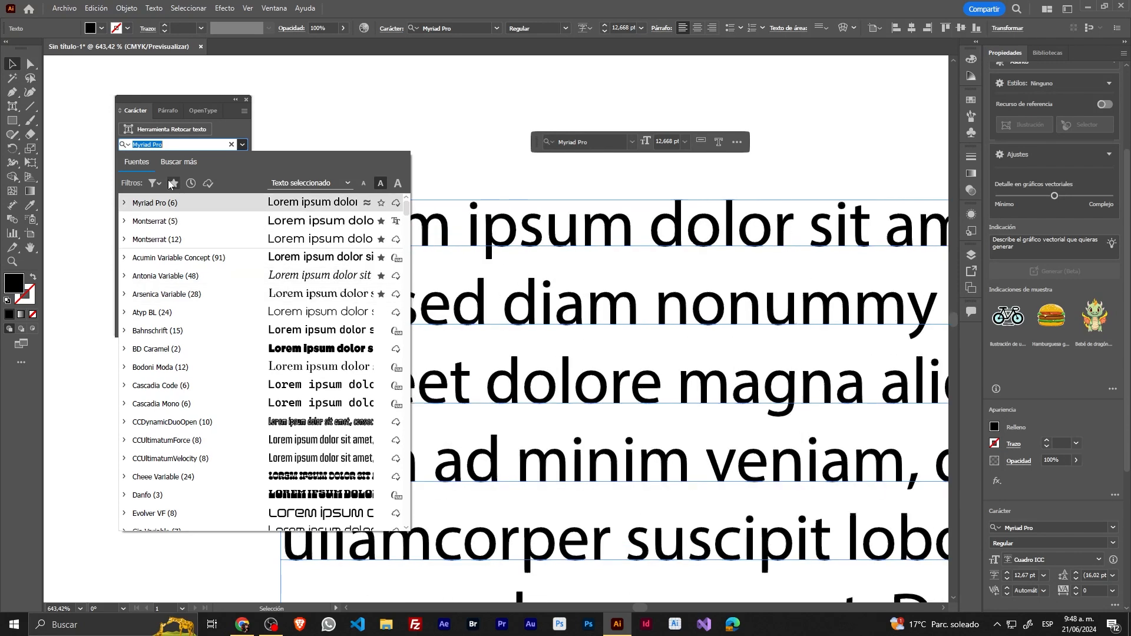
Filter the font list by favorites, recently added fonts and active Adobe Fonts in turn, clearing each filter
left_click(172, 183)
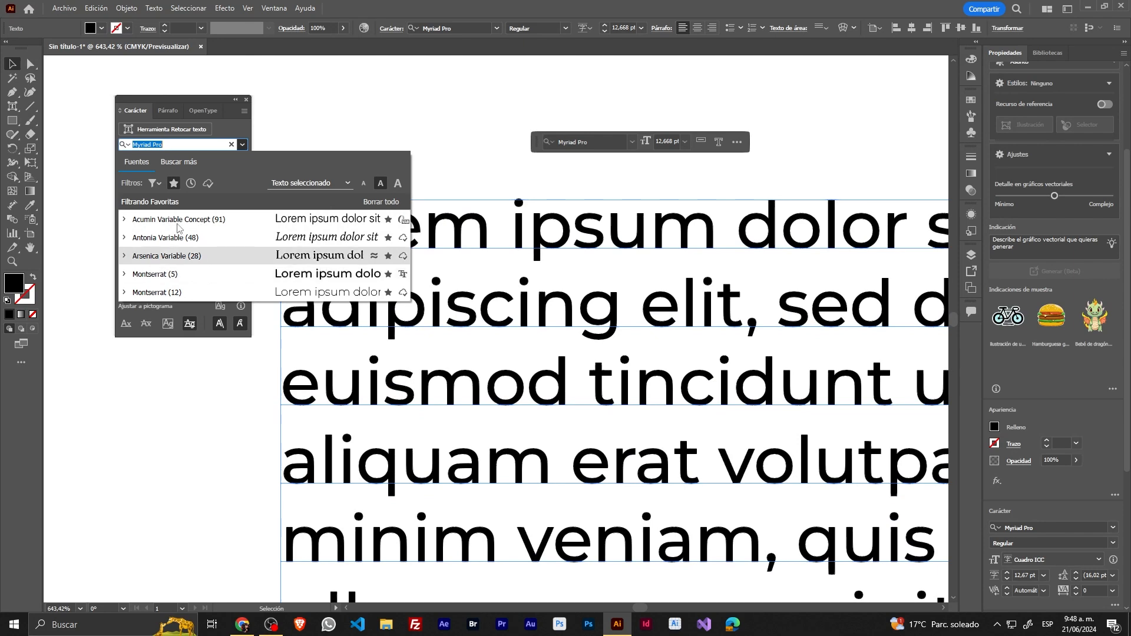
left_click(172, 185)
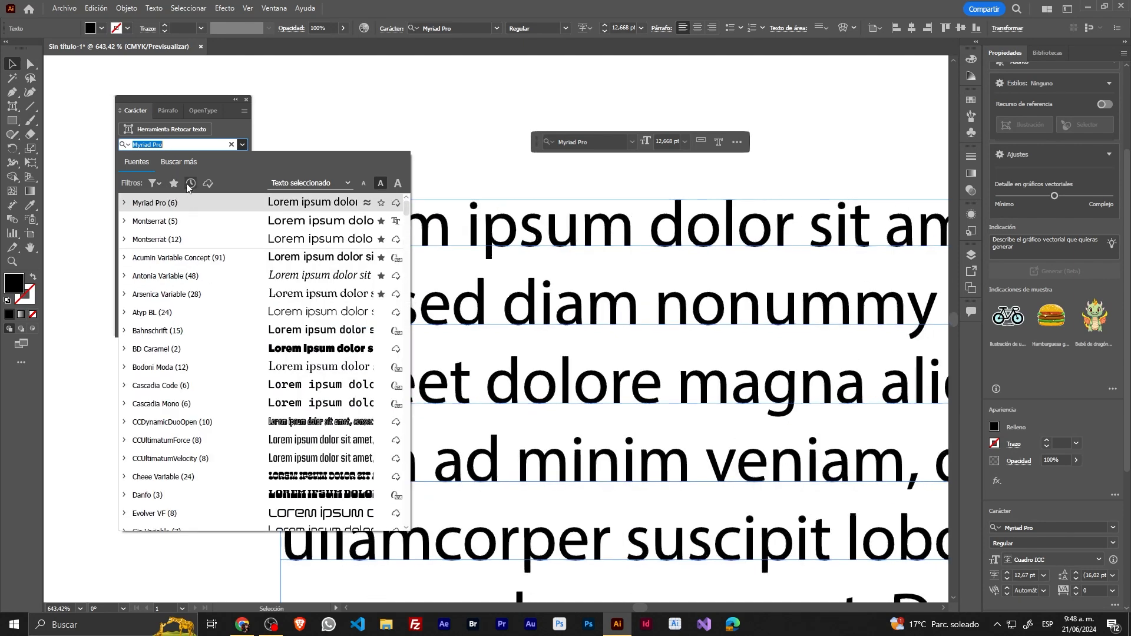
left_click(190, 183)
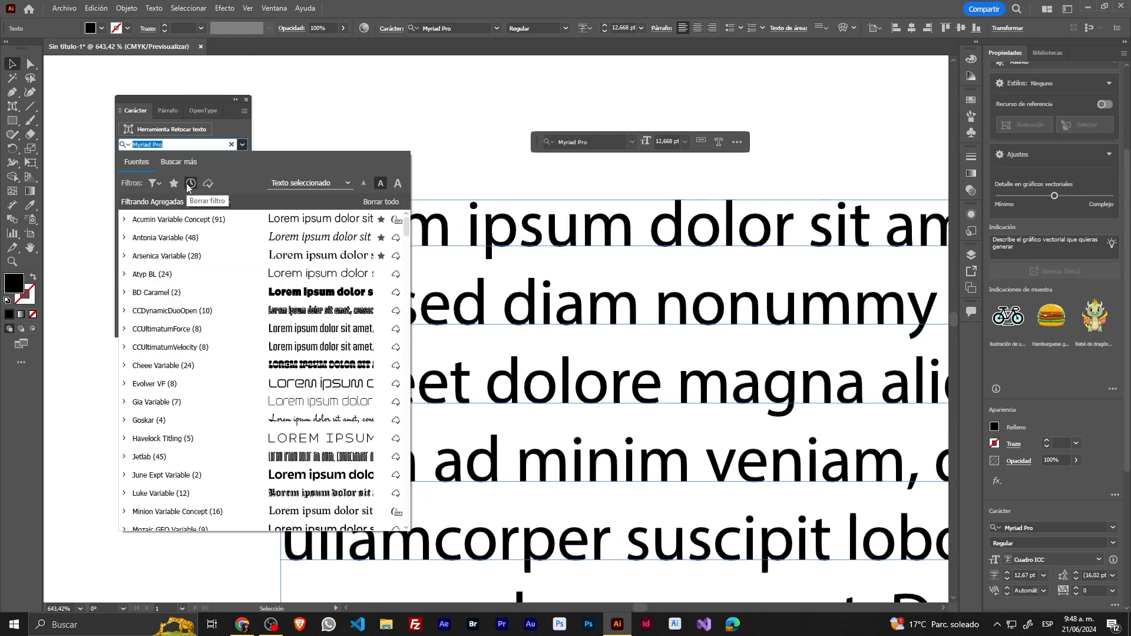
left_click(189, 183)
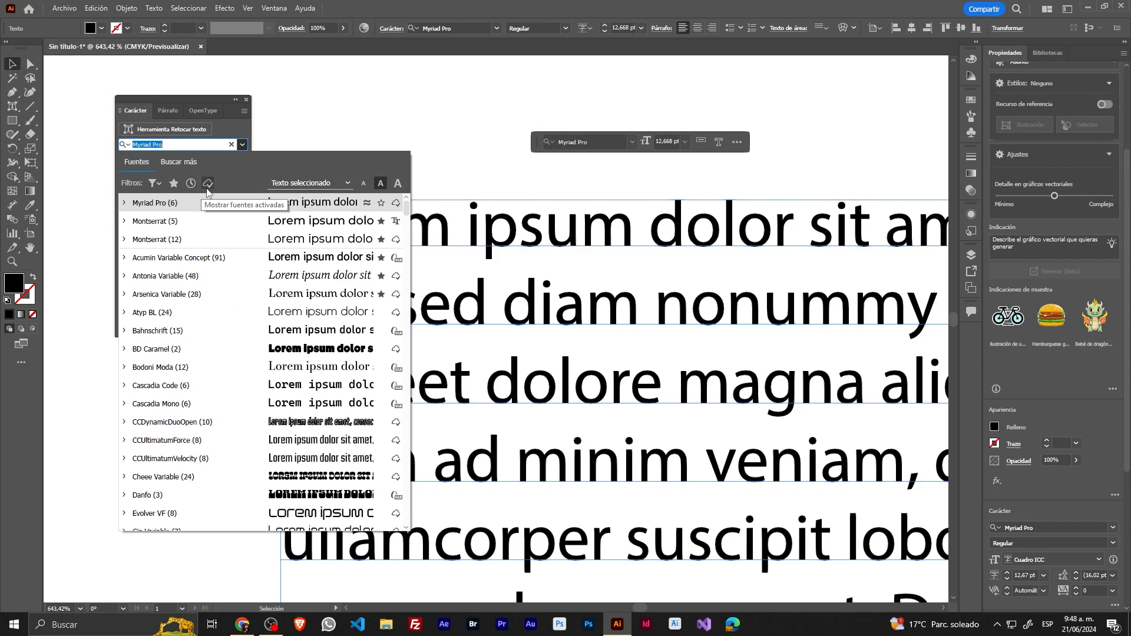
left_click(206, 187)
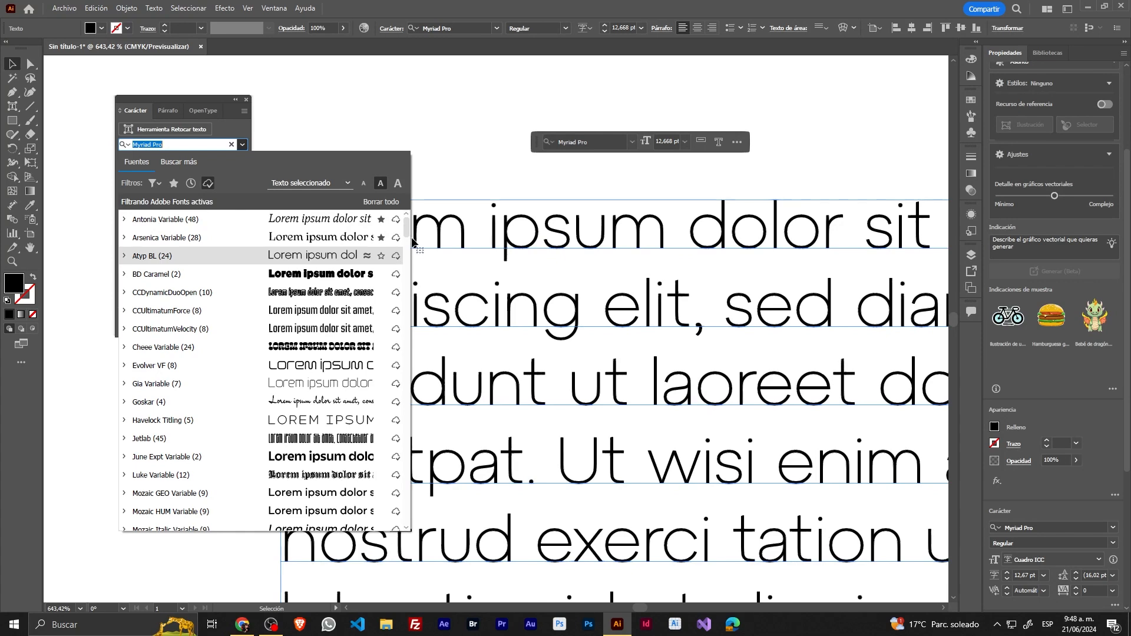
left_click(209, 185)
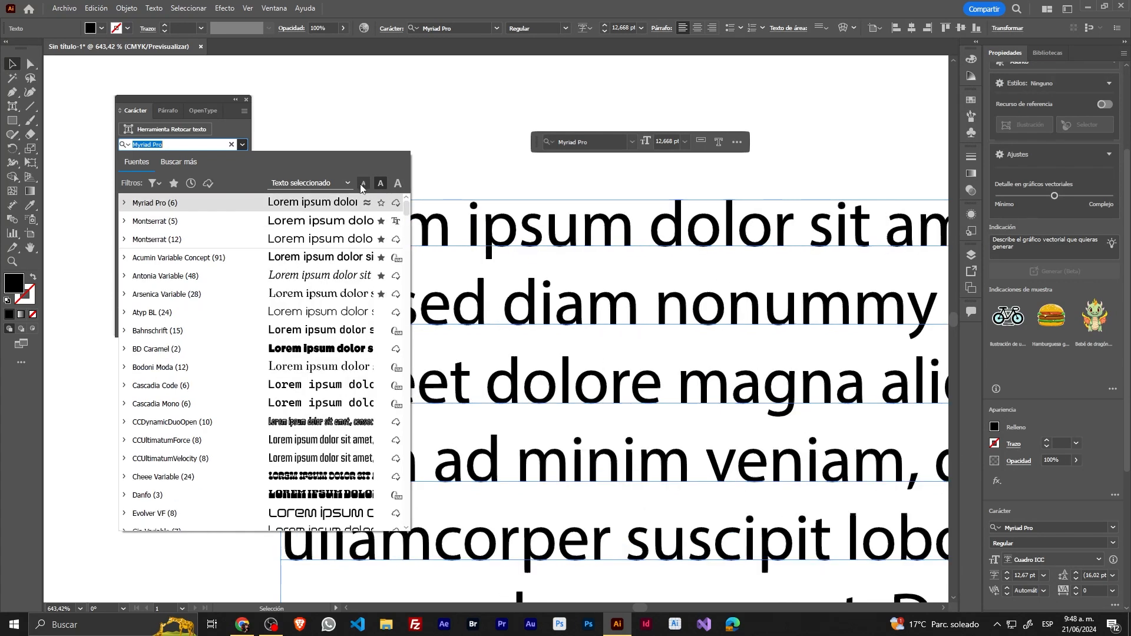
Try the small and medium font sample sizes, set the samples to the large size, and close the font list
left_click(363, 184)
left_click(380, 187)
left_click(398, 183)
left_click(234, 132)
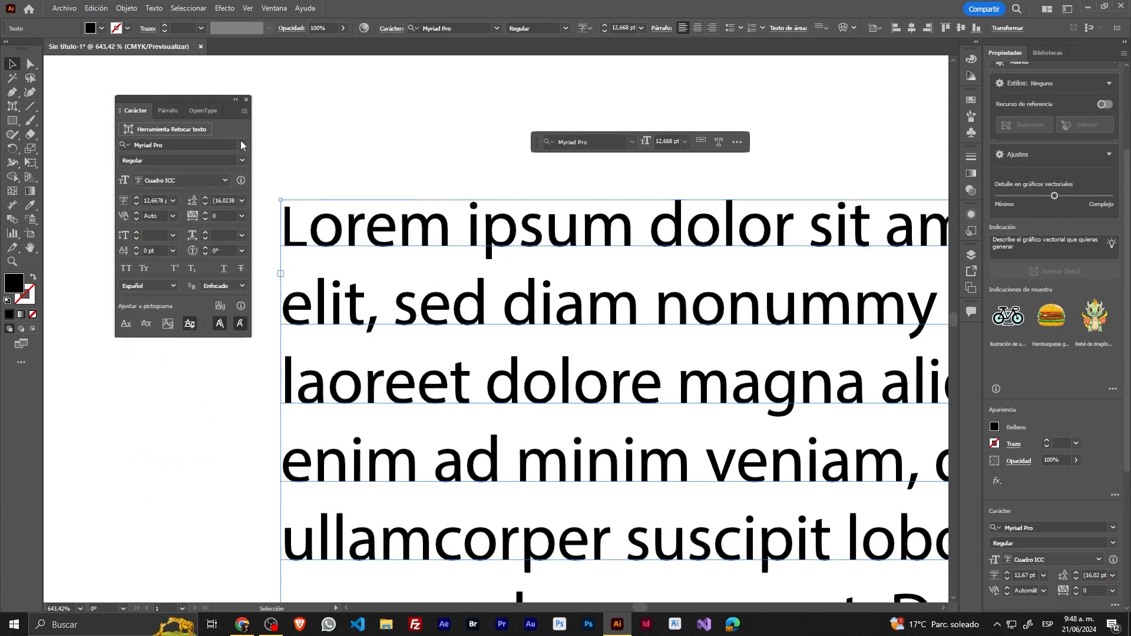
View the available Myriad Pro font styles, close that list unchanged, and reopen the font family list
left_click(242, 160)
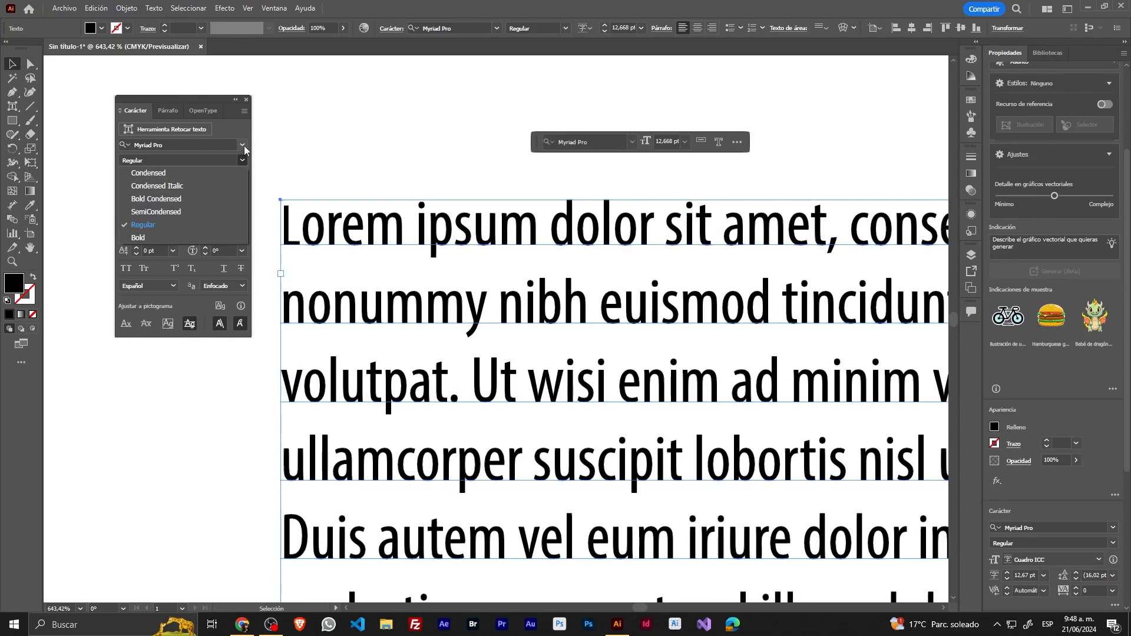
left_click(244, 146)
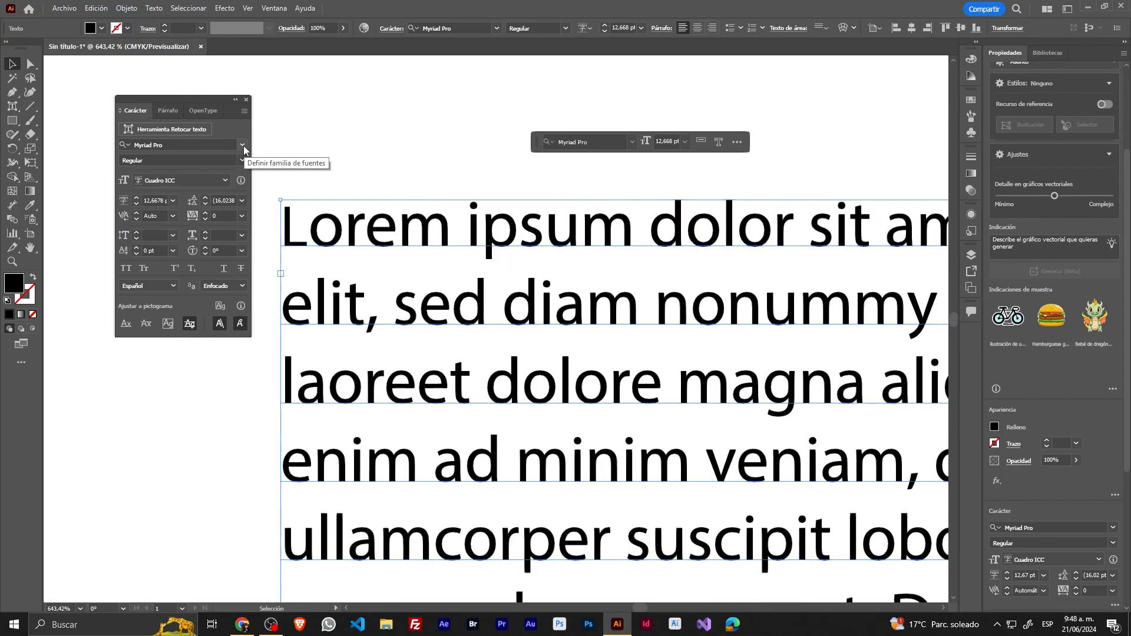
left_click(243, 146)
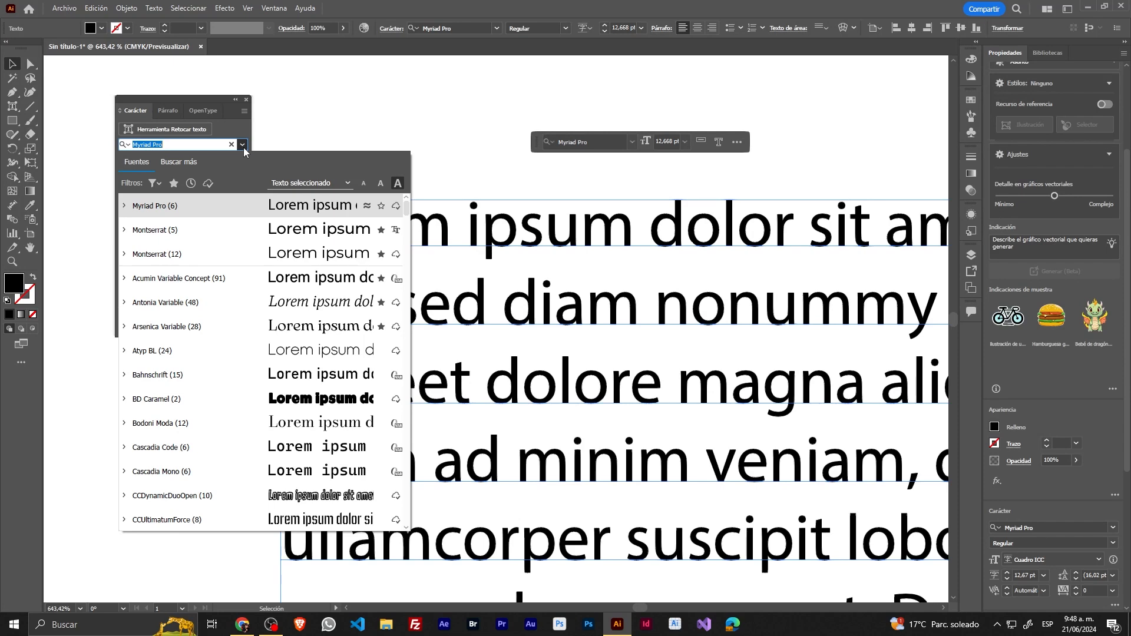
Apply the Acumin Variable Concept font to the text block and make it bolder with the variable font's Grosor (weight) setting
left_click(205, 285)
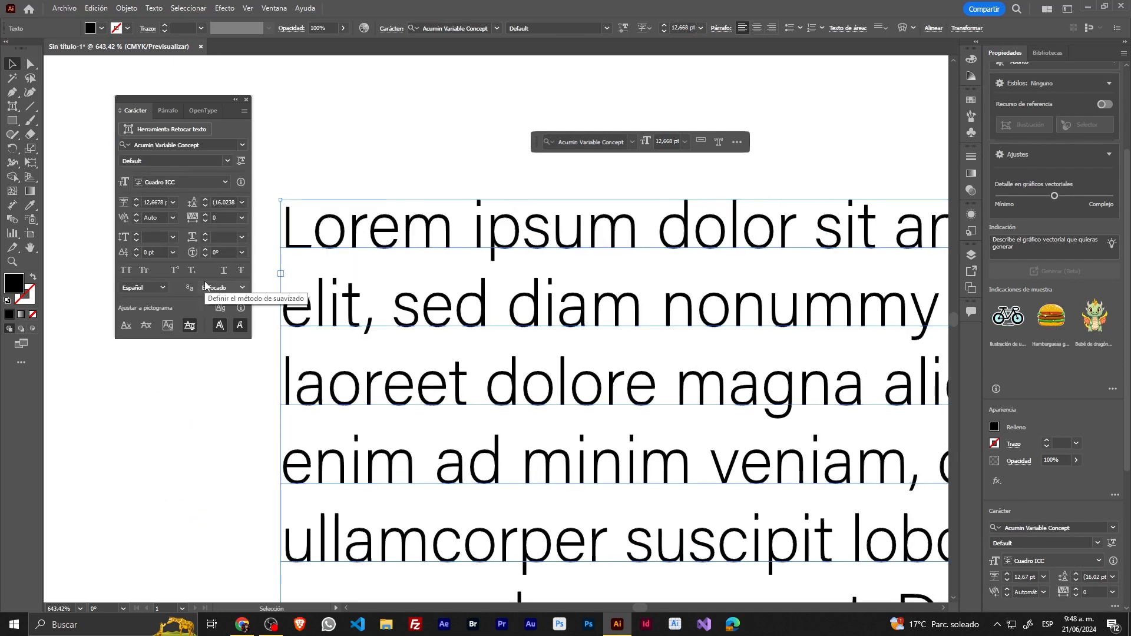
left_click(229, 160)
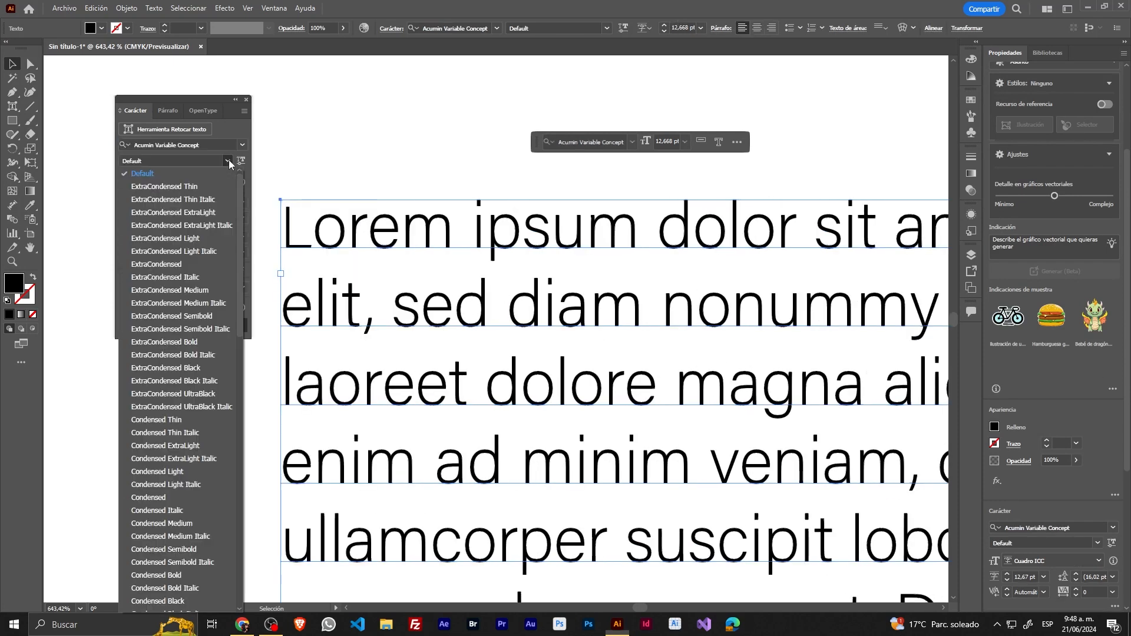
left_click(224, 132)
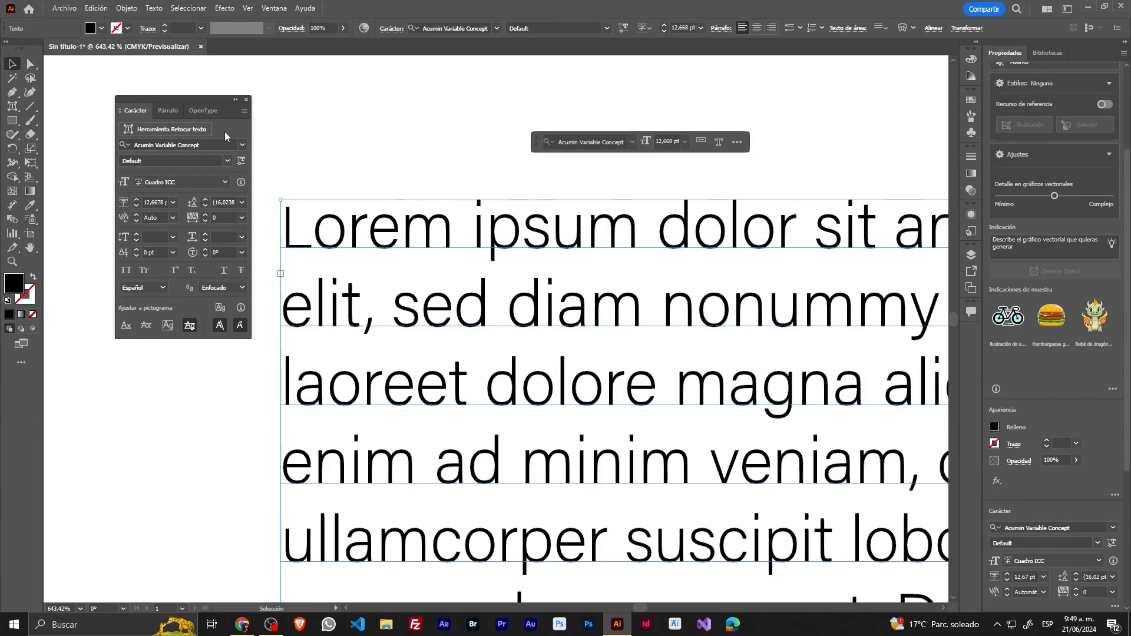
left_click(241, 167)
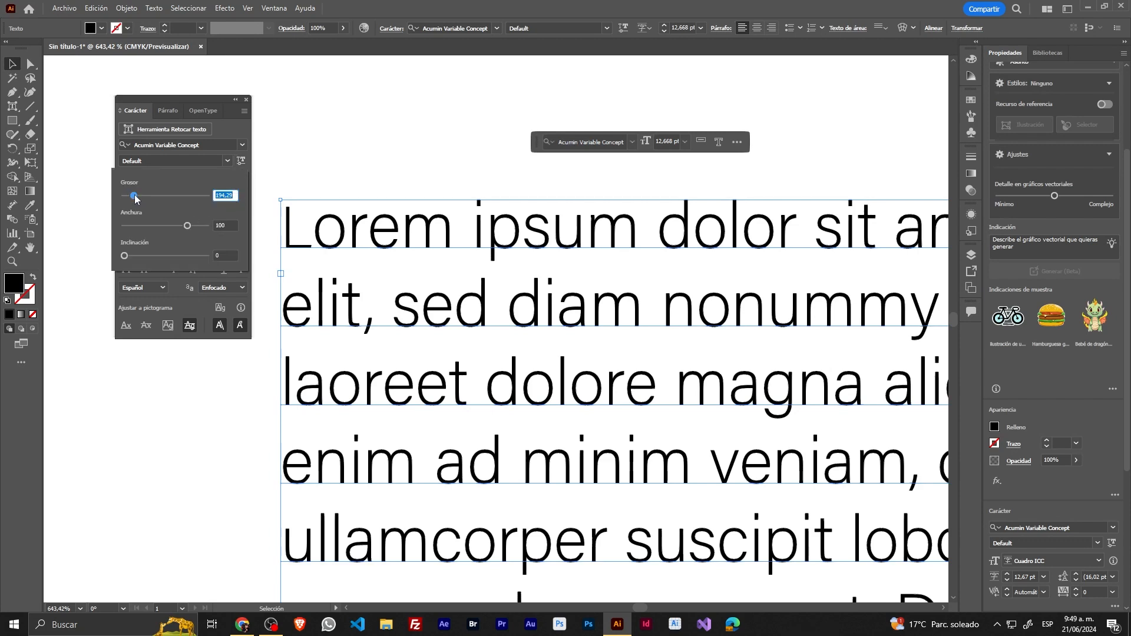
left_click_drag(135, 198, 179, 202)
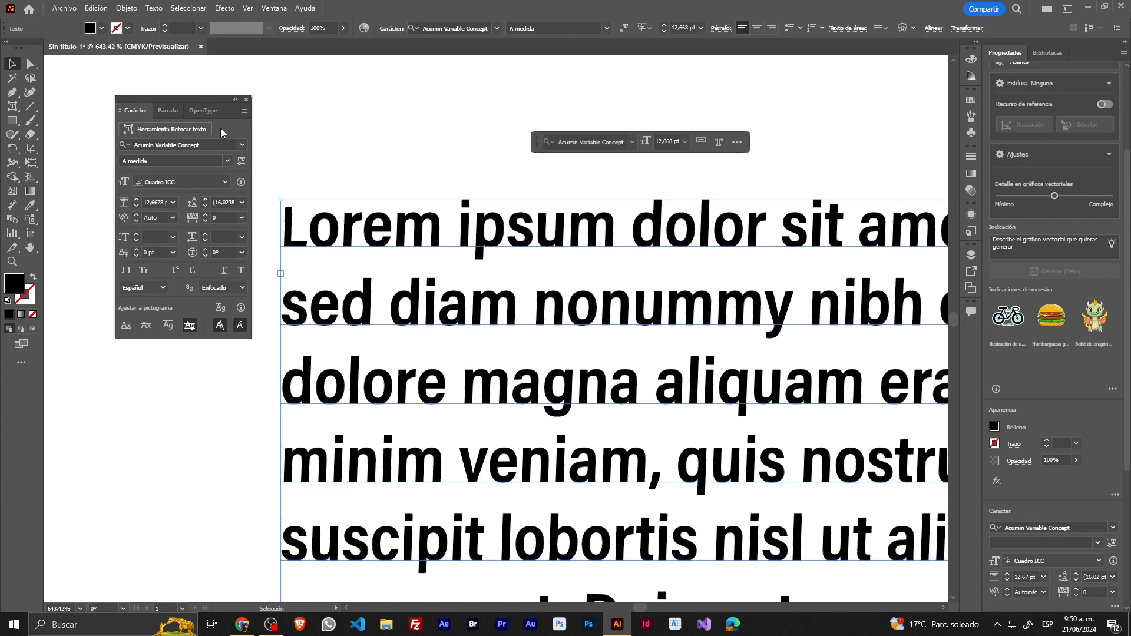
Search the font families for "jet" and apply Jetlab Squeeze Light High to the text block
left_click(152, 145)
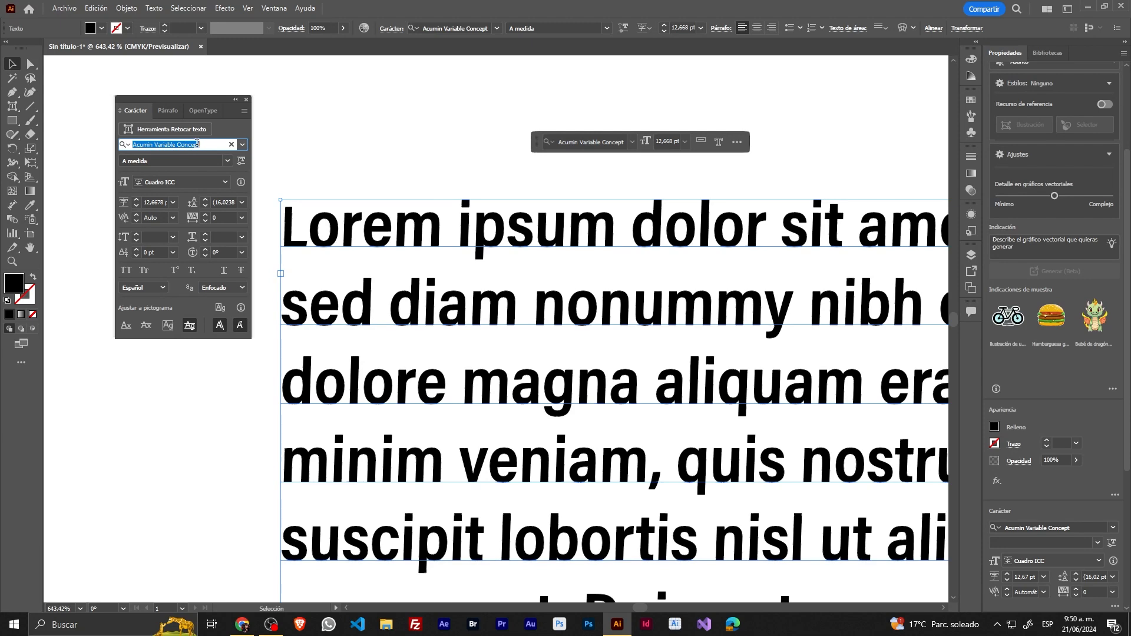
type("jet")
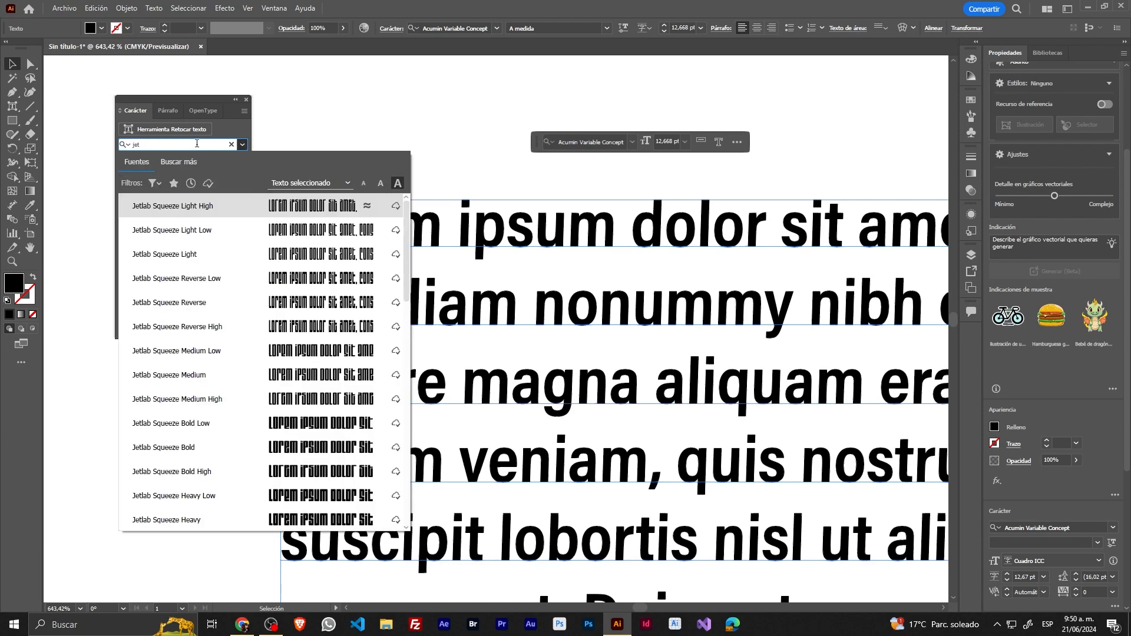
left_click(242, 206)
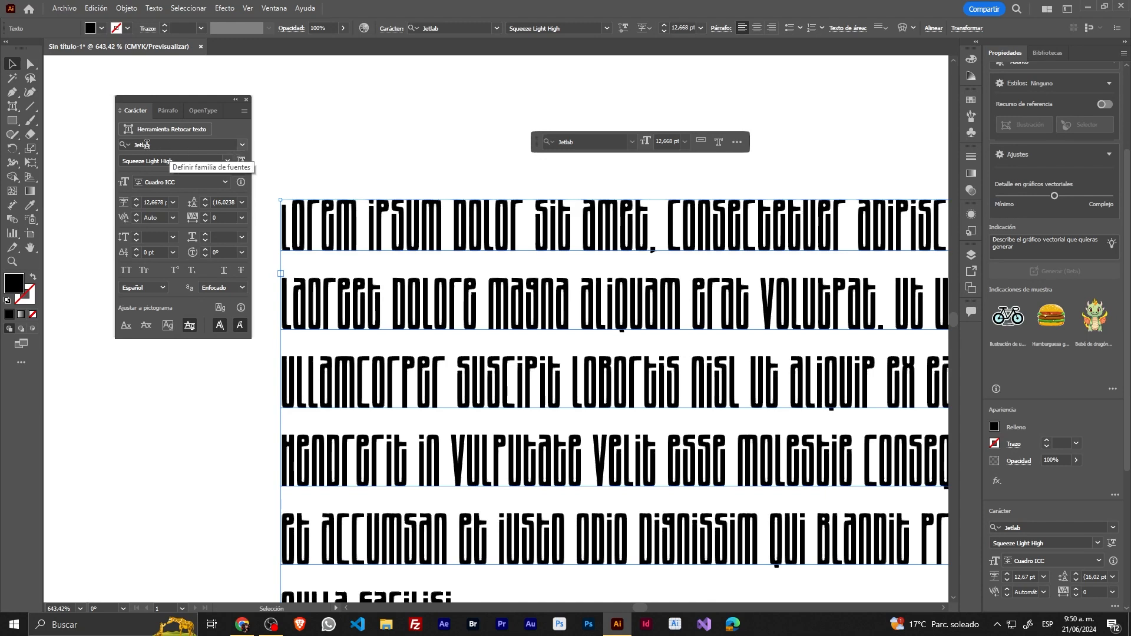
Set Jetlab's variable font options to Thrust 32, Verticals 17 and Horizontals 35, and try different Lift amounts such as 99 and 39
left_click(241, 160)
left_click_drag(125, 196, 152, 257)
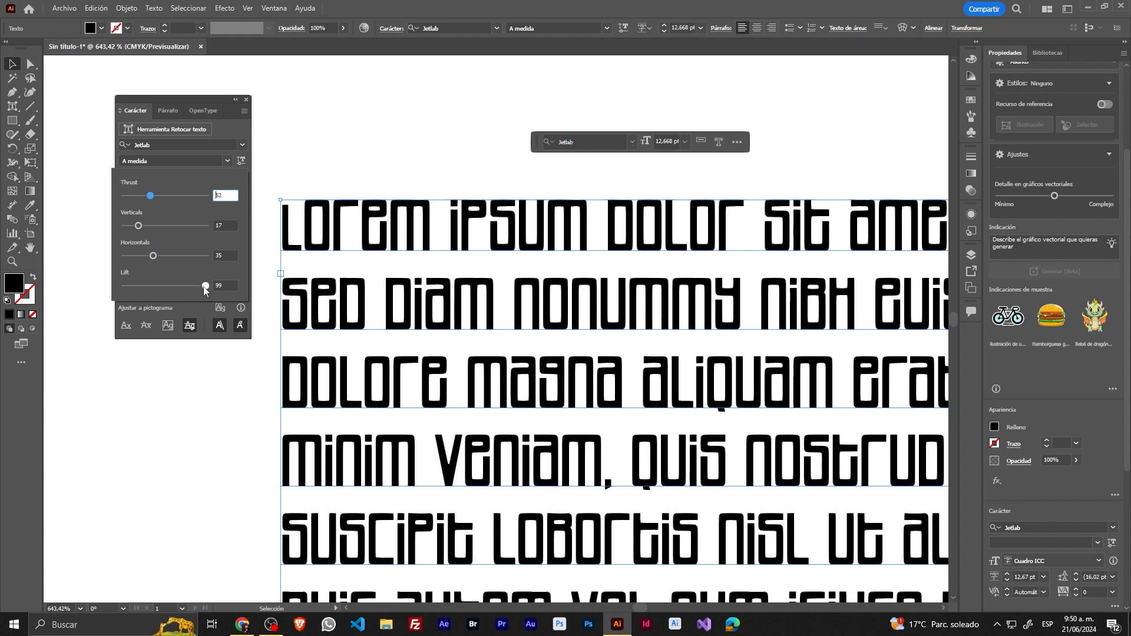
left_click_drag(206, 286, 156, 286)
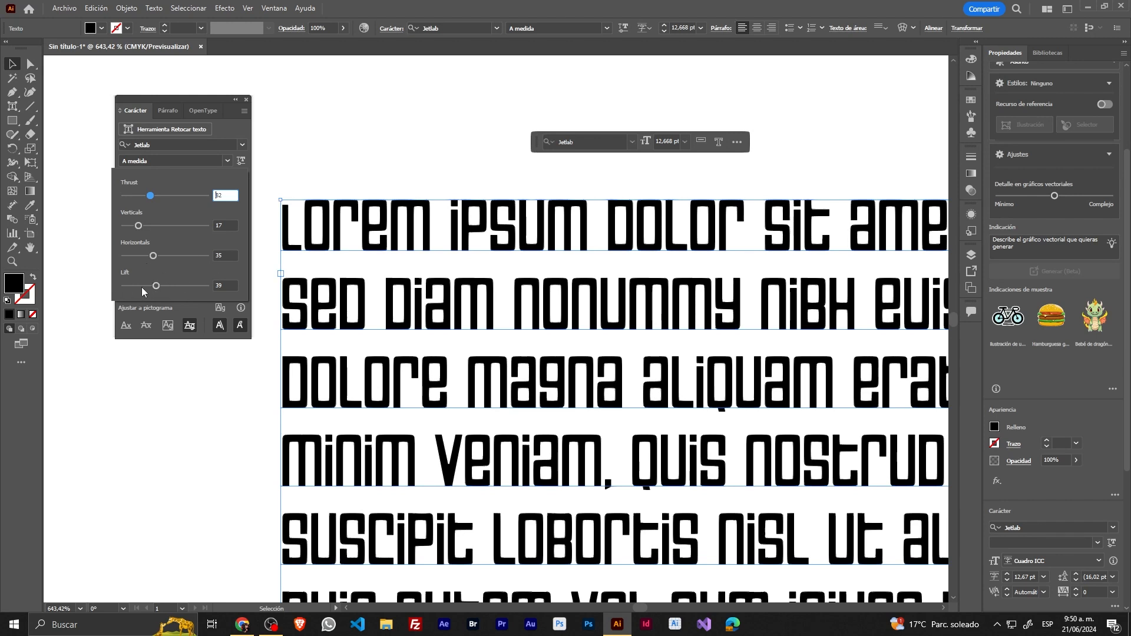
left_click_drag(156, 286, 184, 292)
left_click(228, 128)
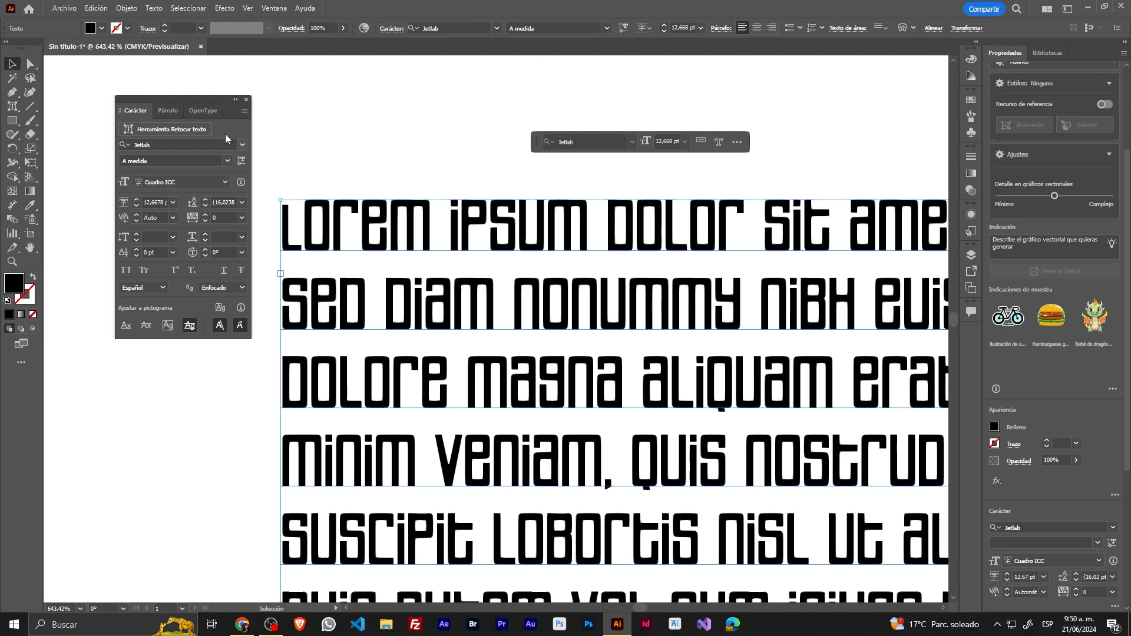
Hide the font height options in the Character panel and undo the Jetlab font changes on the text block
left_click(245, 112)
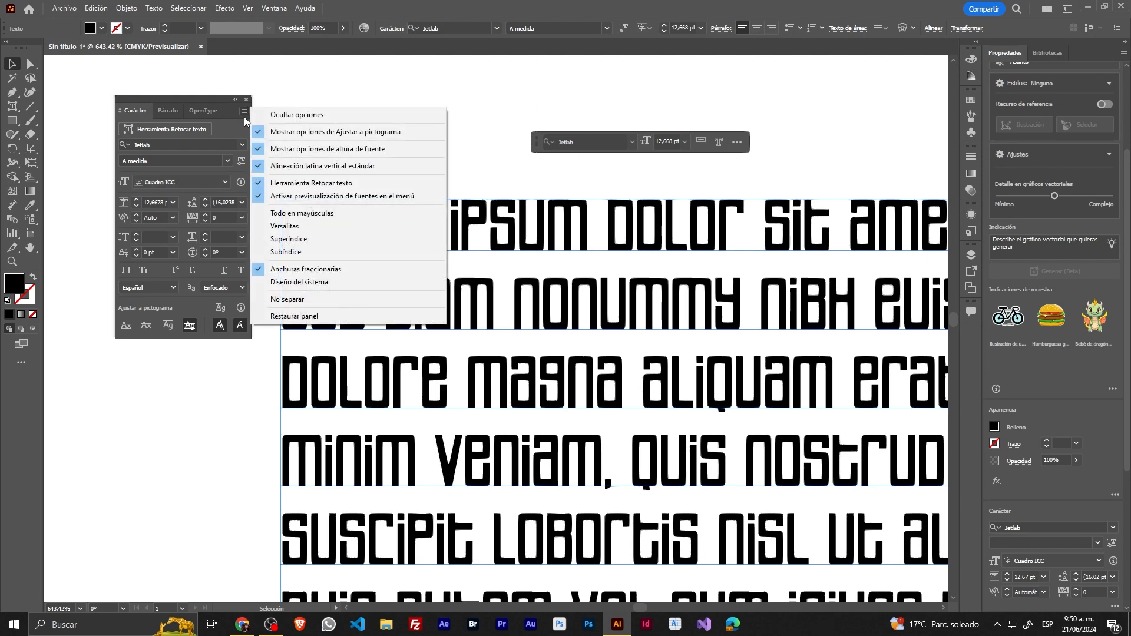
left_click(263, 148)
key("ctrl+z")
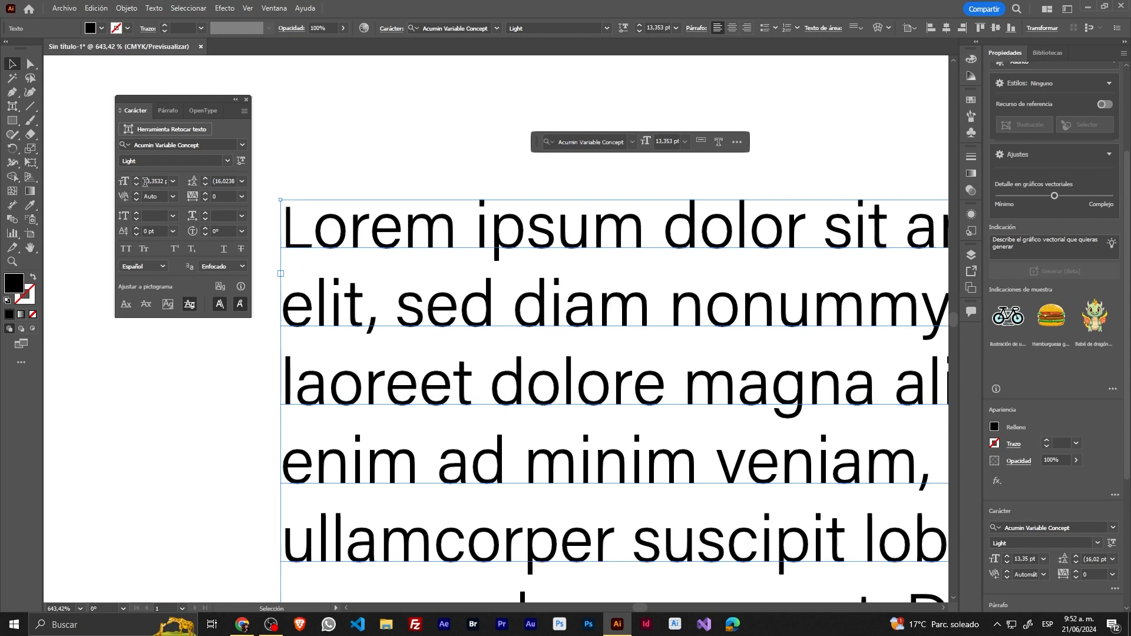
Highlight the font size value in the Character panel, then show the panel's font height options again
left_click_drag(144, 182, 169, 182)
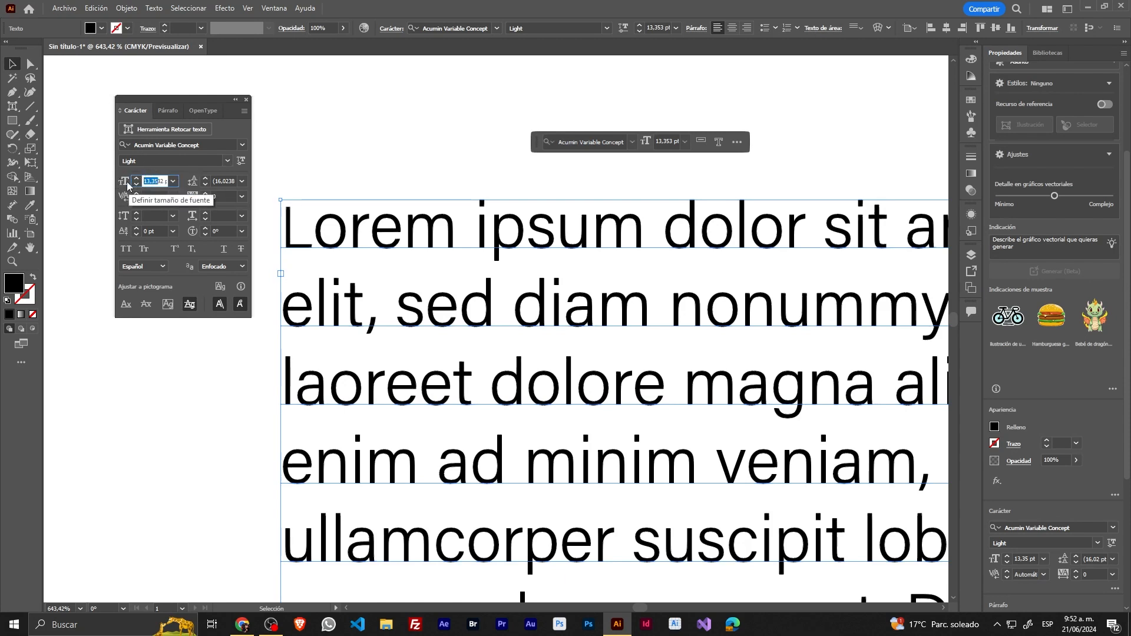
left_click(244, 111)
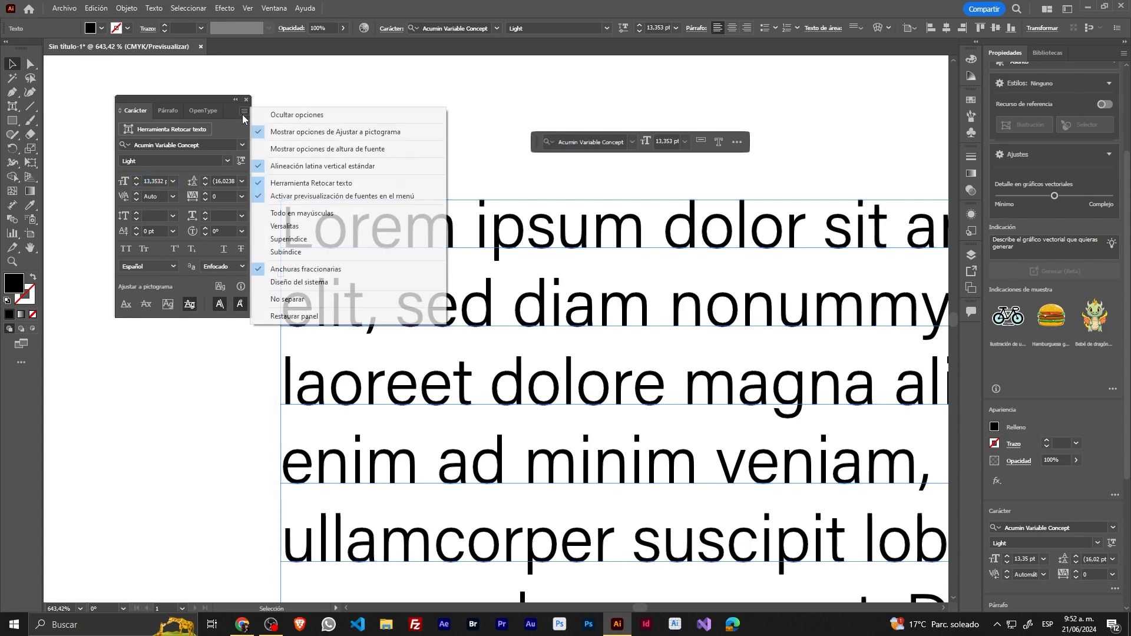
left_click(281, 149)
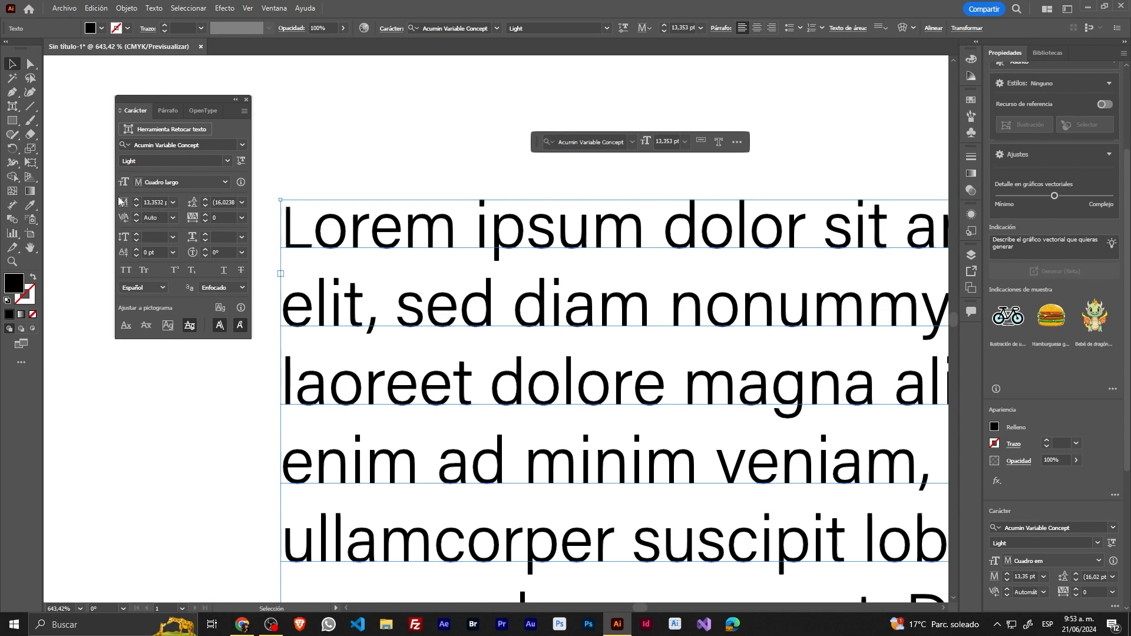
Open the Adobe help page about font height in the browser, dismiss the location notice, and read the height metric descriptions
left_click(240, 184)
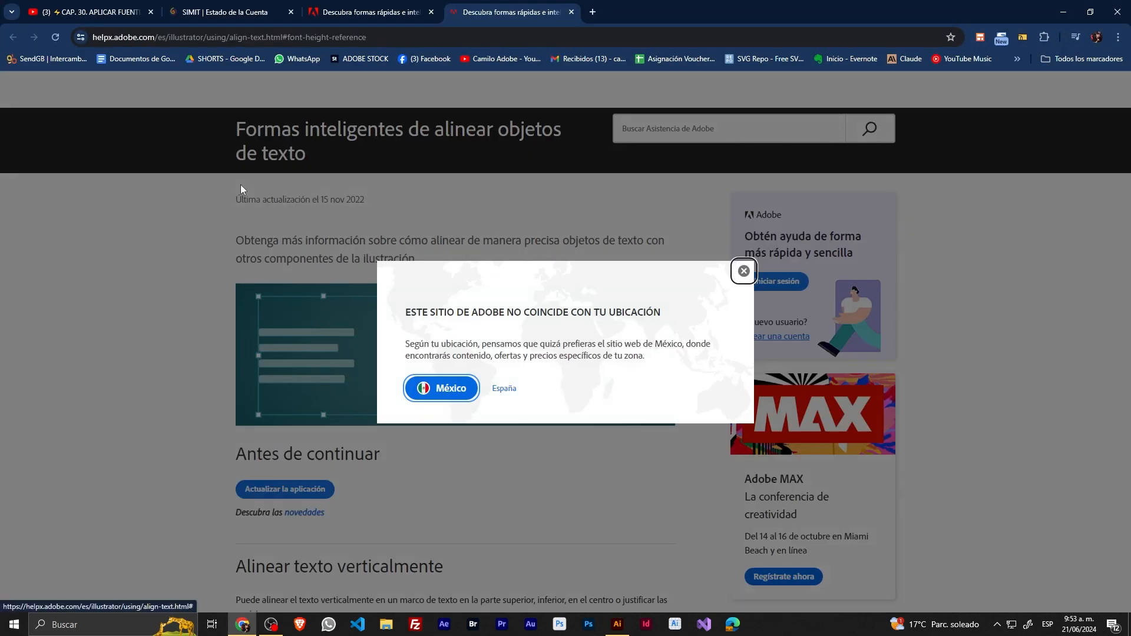
left_click(743, 270)
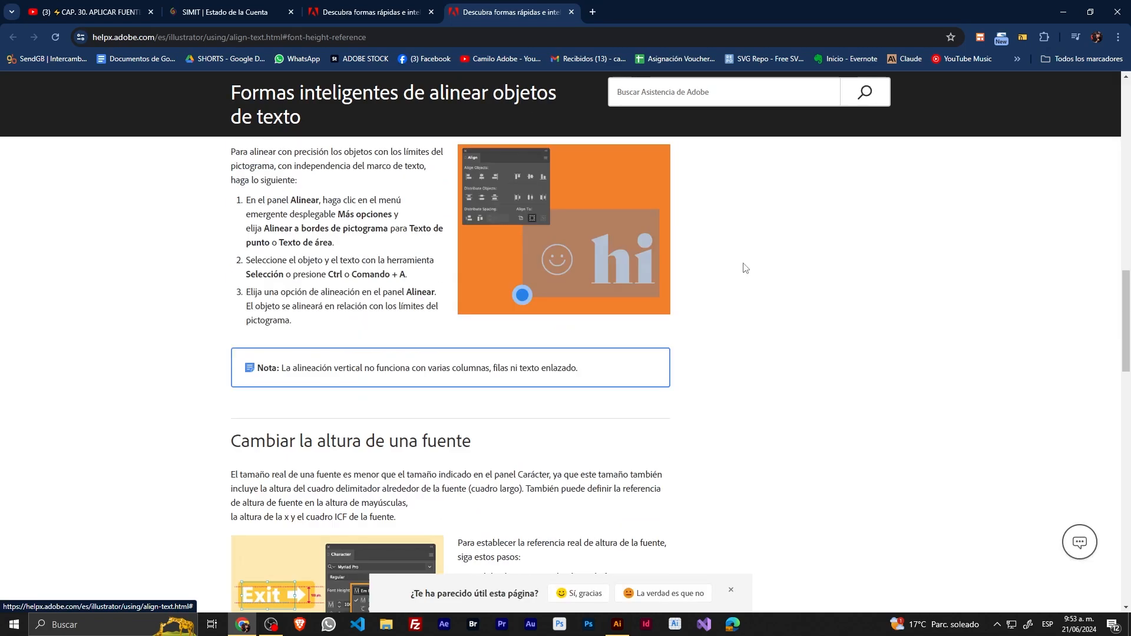
scroll(677, 276, "up", 15)
scroll(610, 282, "down", 20)
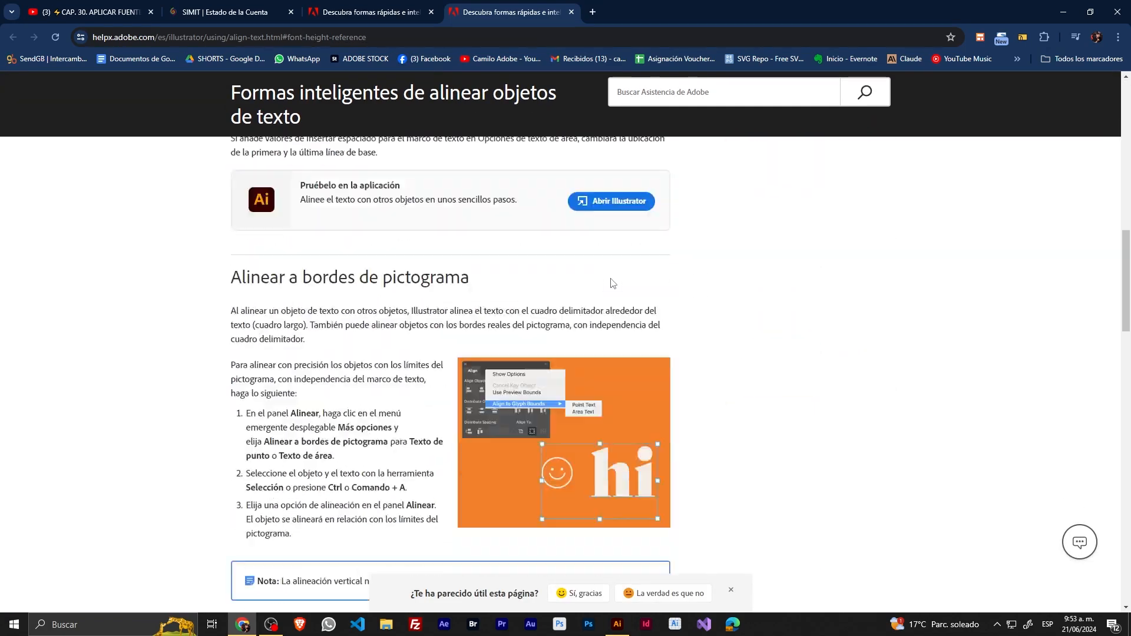
scroll(610, 282, "down", 1)
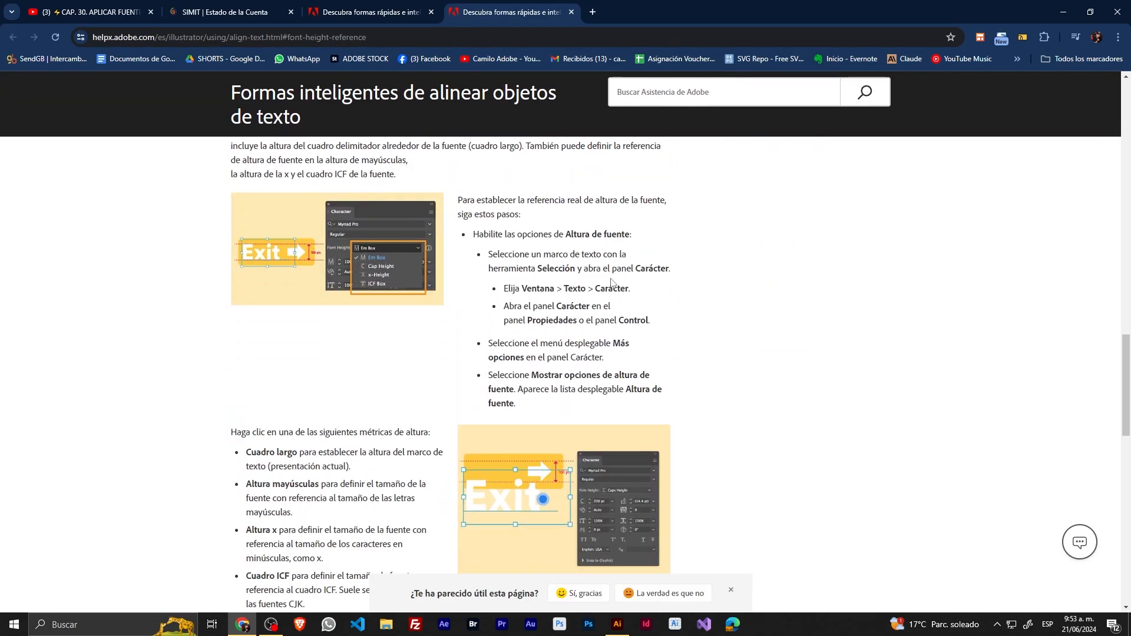
scroll(237, 390, "down", 3)
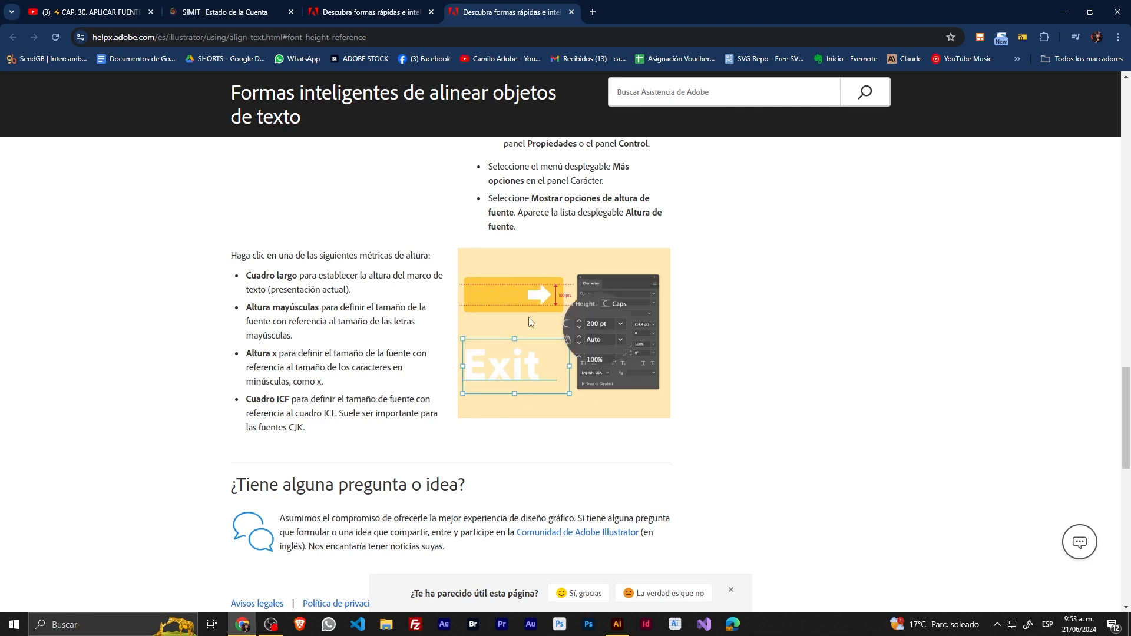
Return to Illustrator and set the text's font height reference to Altura de mayúsculas, Altura de la x and finally Cuadro ICC
key("alt+Tab")
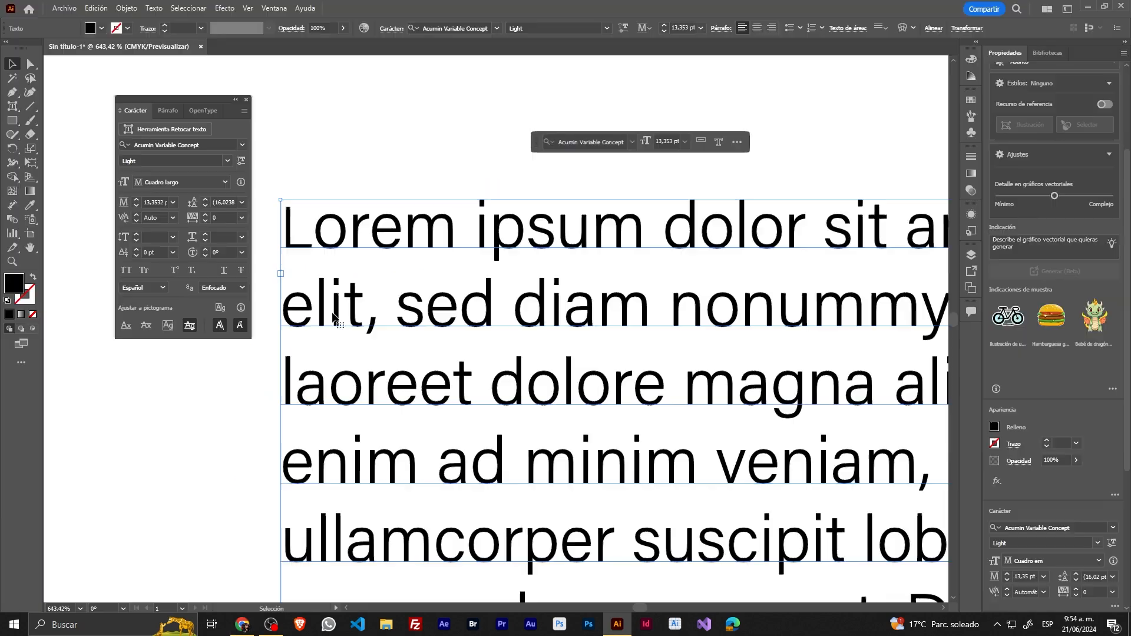
left_click(225, 182)
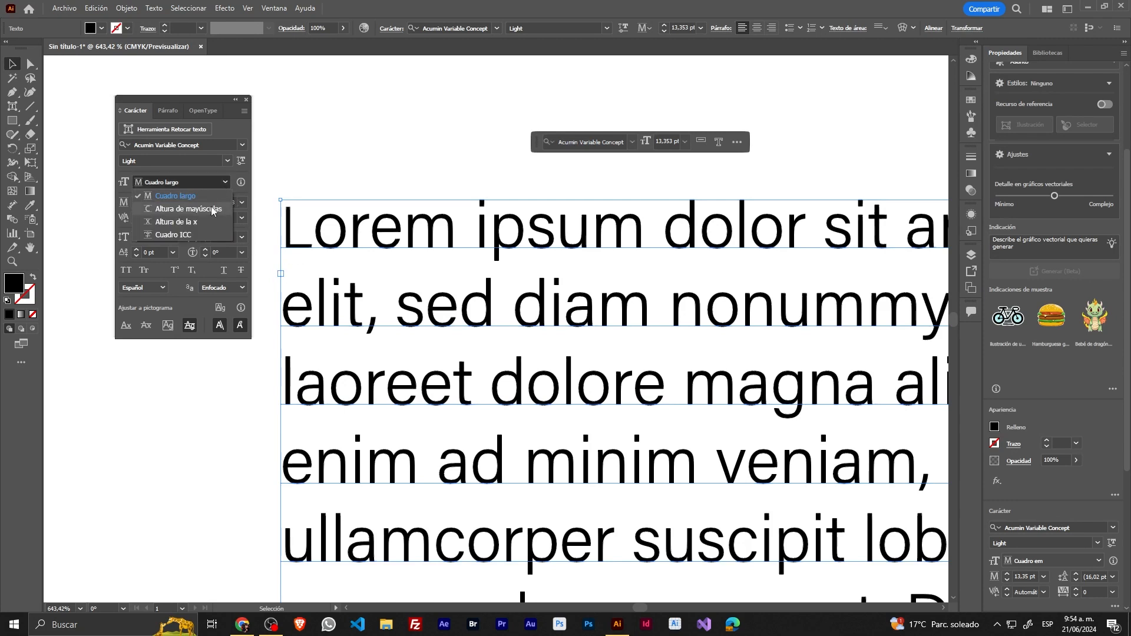
left_click(211, 208)
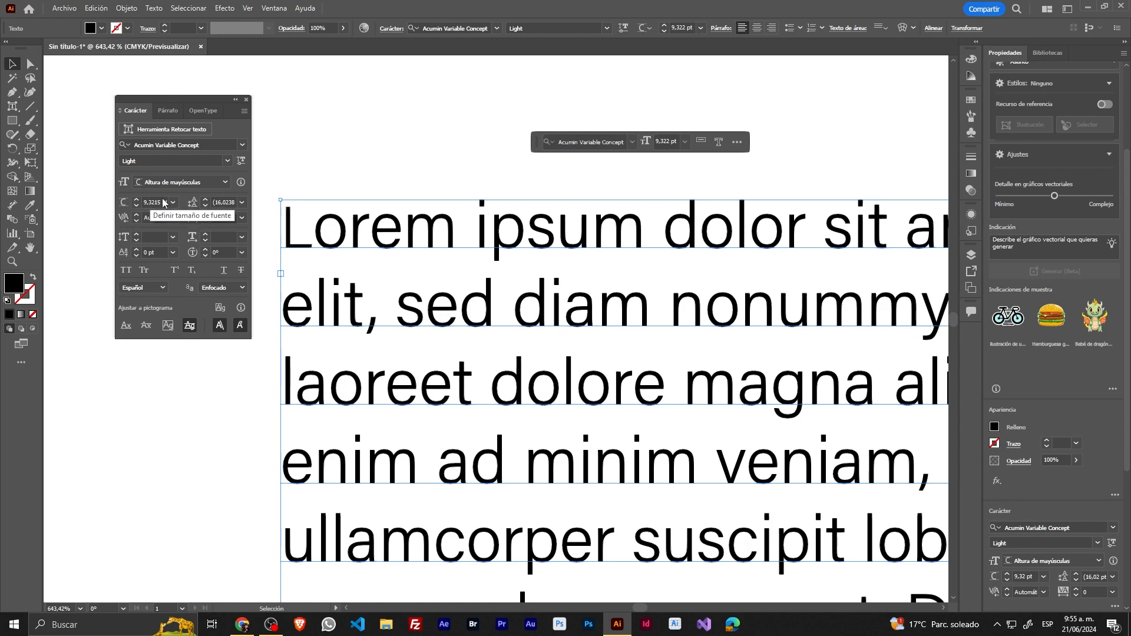
left_click(197, 183)
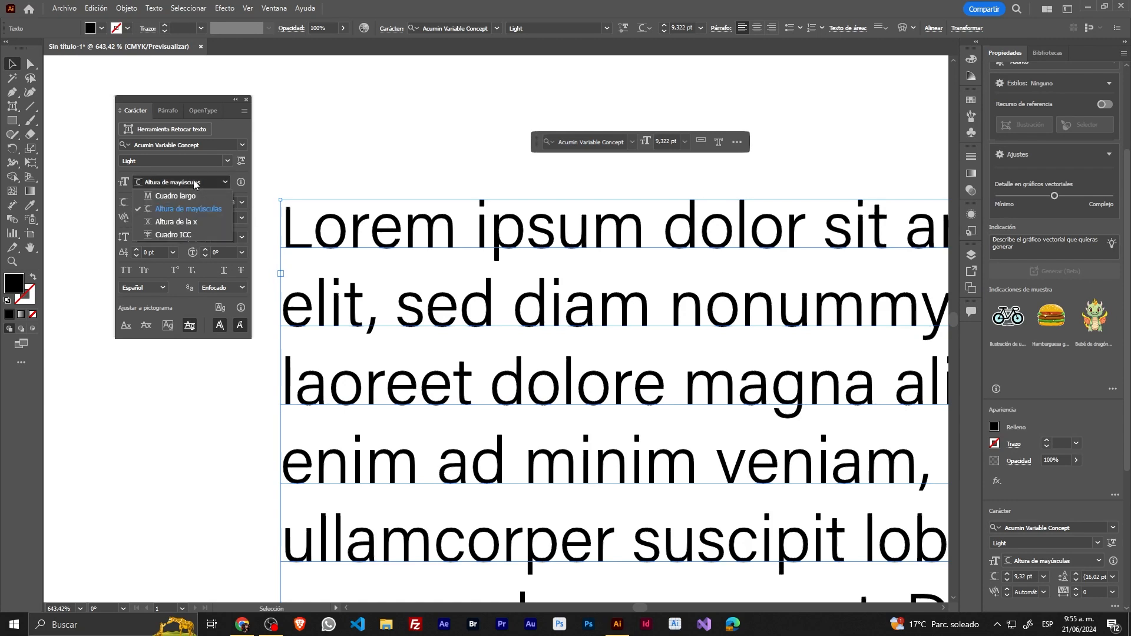
left_click(205, 221)
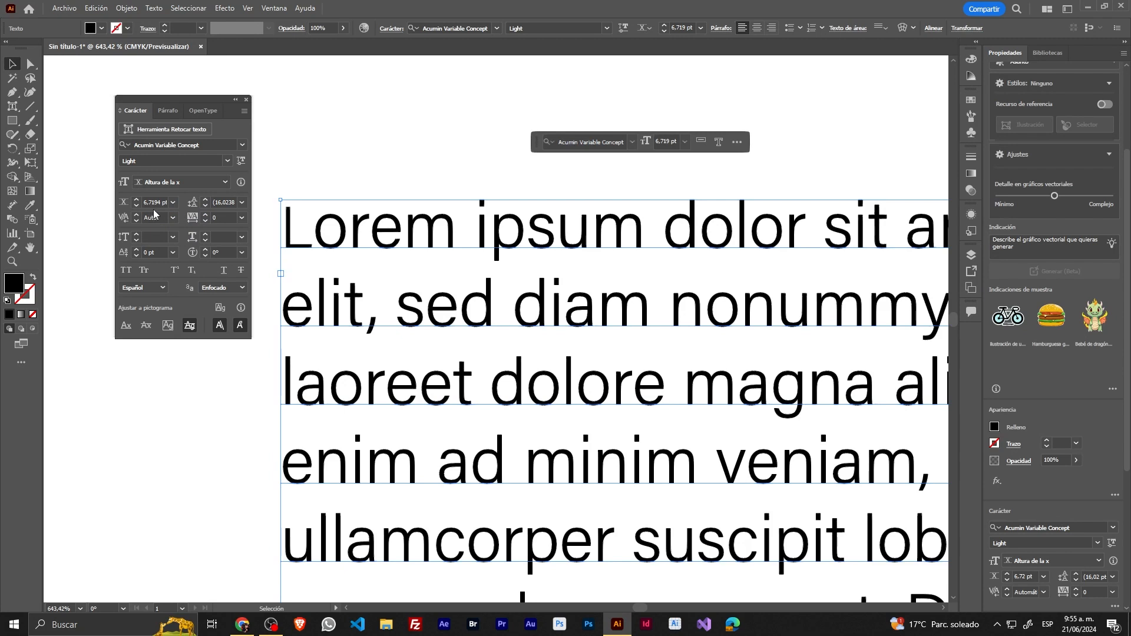
left_click(207, 183)
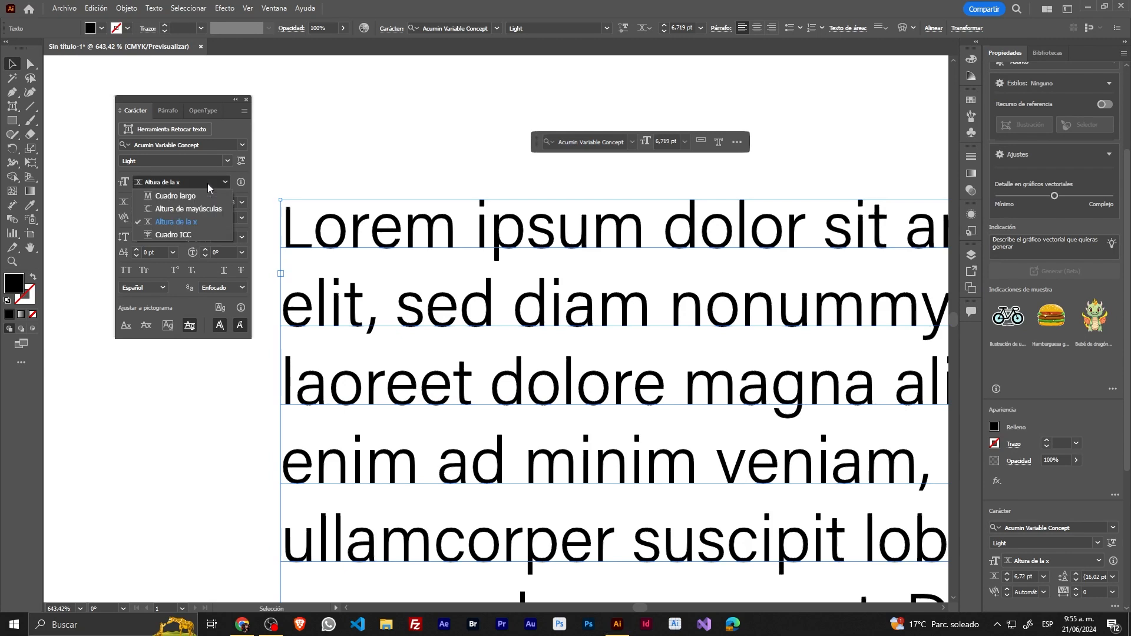
left_click(200, 235)
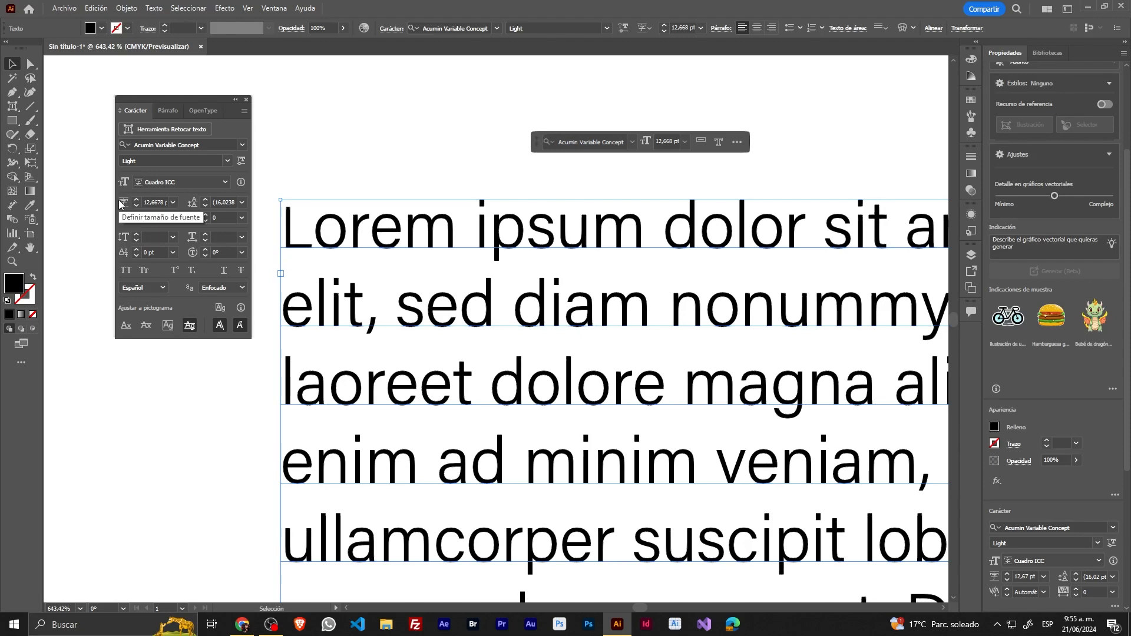
Switch back to the browser help page and highlight "CJK" in the Cuadro ICF description
key("alt+Tab")
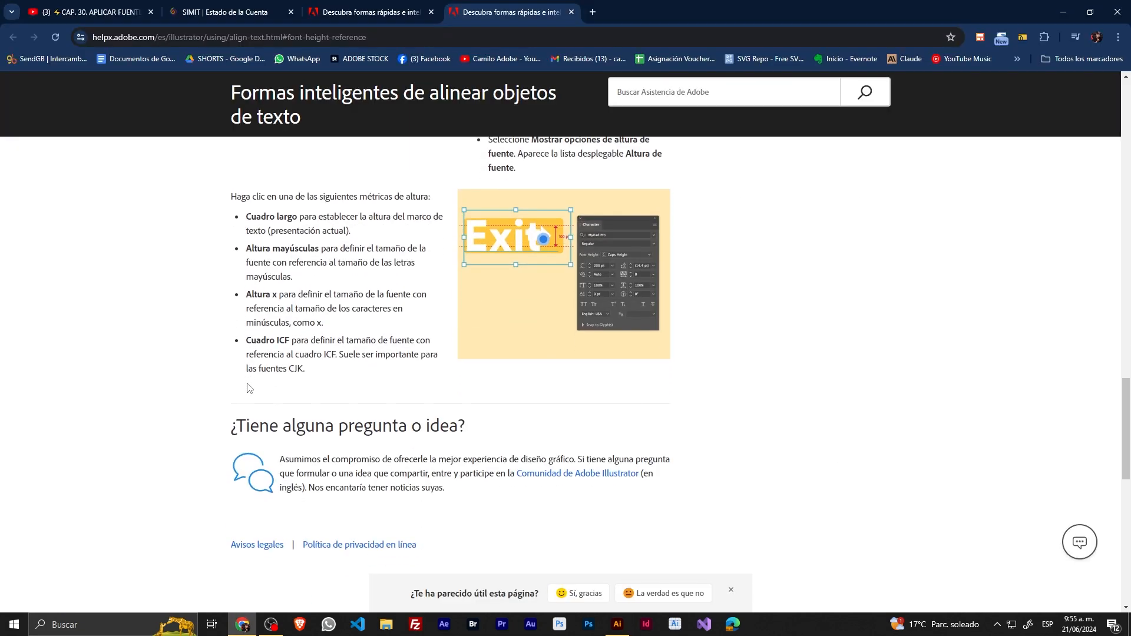
left_click_drag(288, 368, 299, 370)
left_click(301, 372)
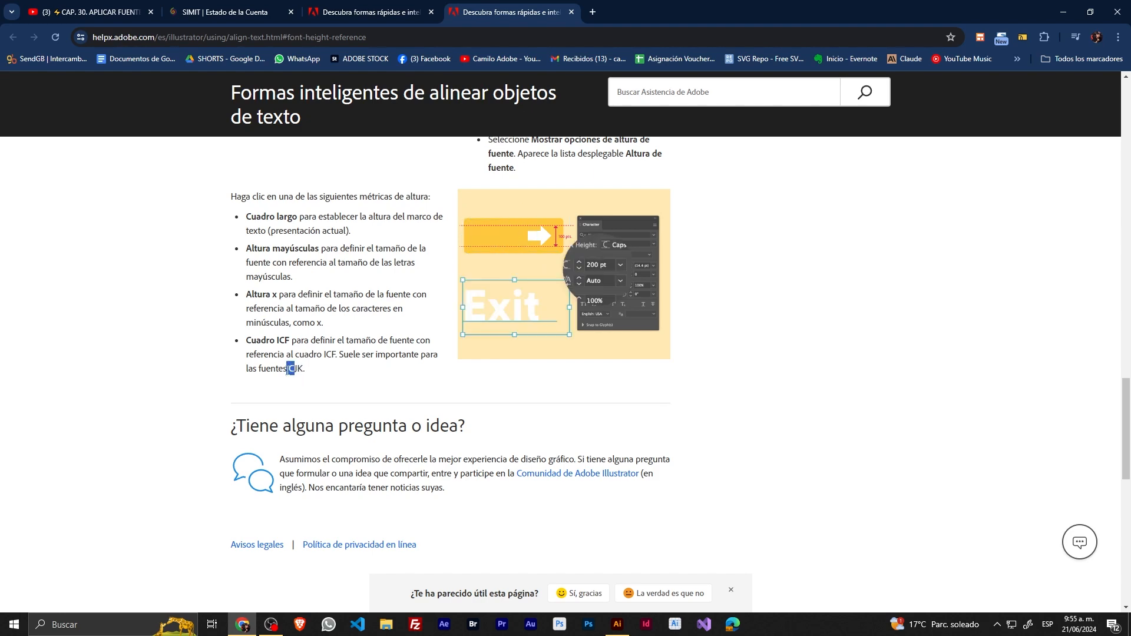
left_click_drag(293, 370, 298, 370)
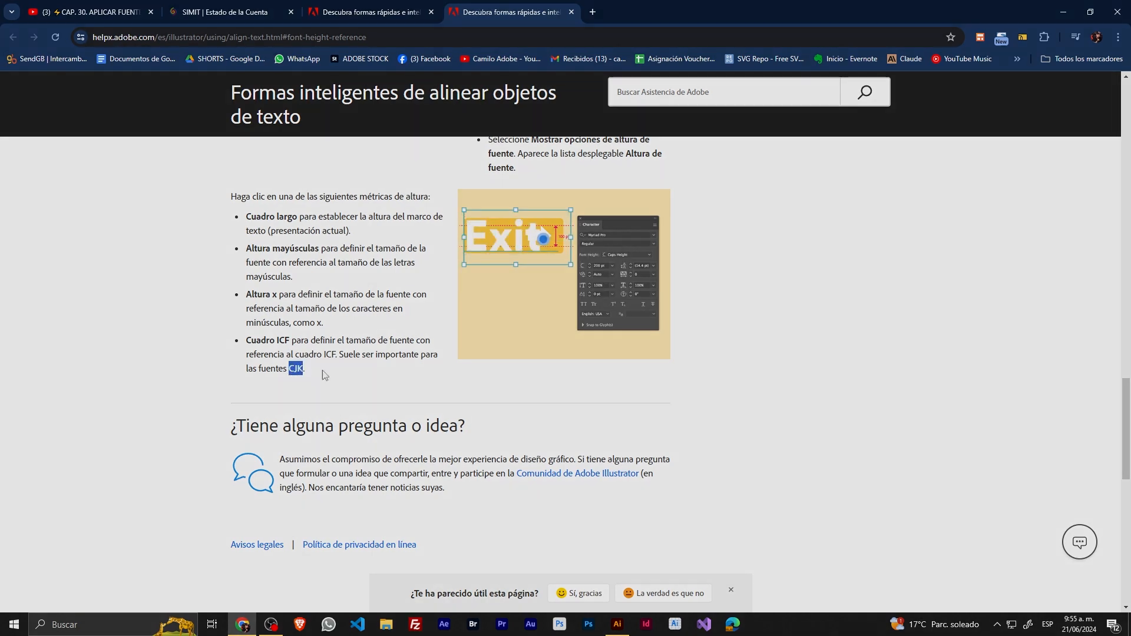